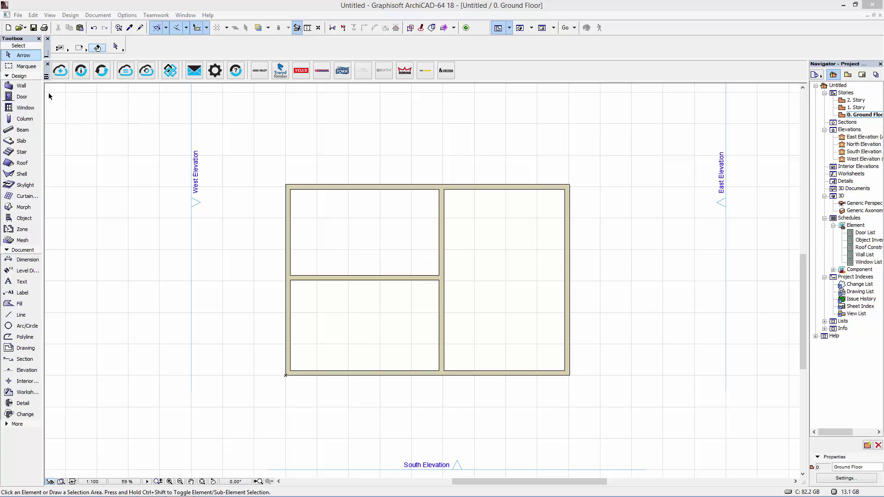
Open the BIMobject catalogue and bring up the Ecophon Advantage A product page.
left_click(63, 71)
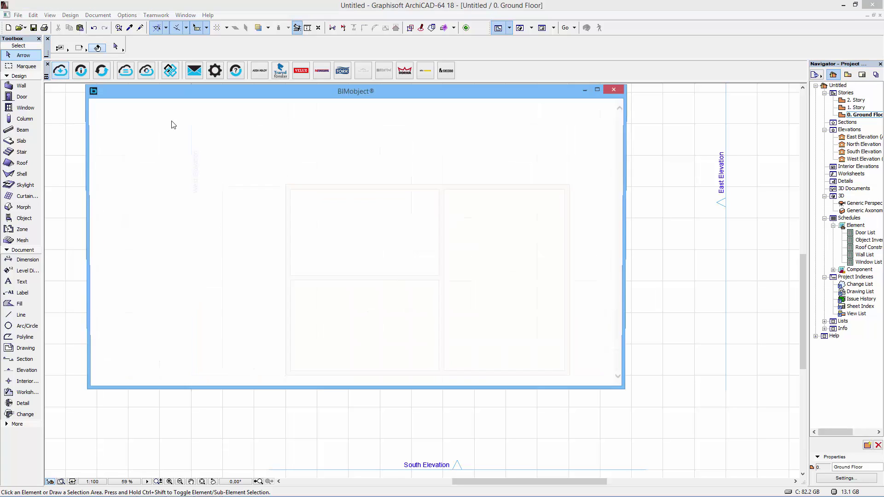
left_click_drag(310, 101, 328, 106)
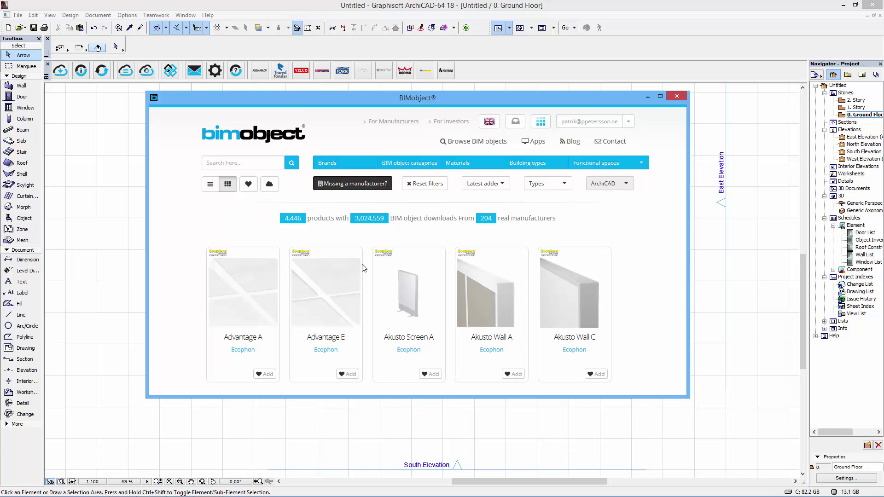
left_click(255, 302)
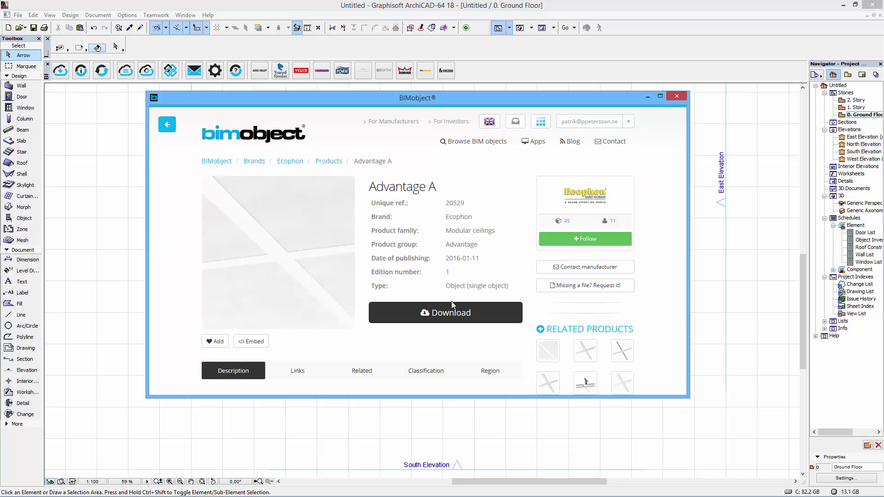
Examine the Advantage A product's links, related items, classification, region and description.
scroll(453, 304, "down", 3)
scroll(453, 304, "up", 1)
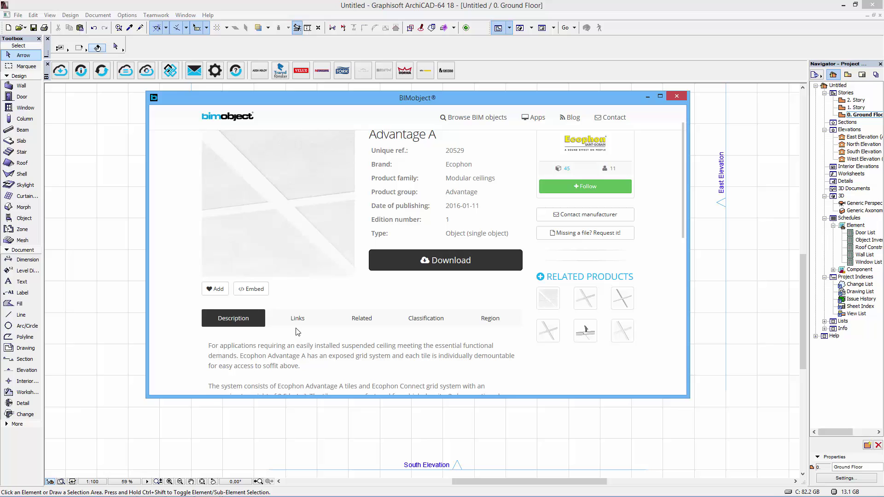
left_click(297, 319)
left_click(362, 318)
left_click(427, 322)
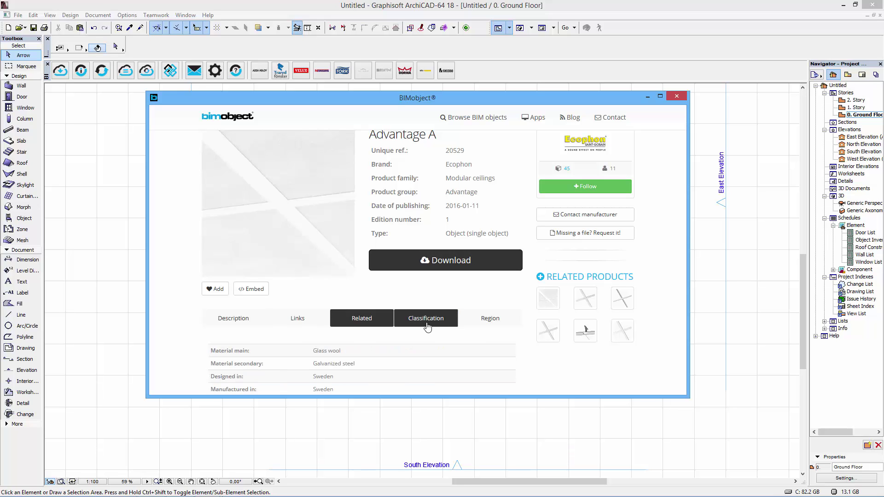
left_click(476, 323)
scroll(350, 320, "down", 1)
left_click(251, 306)
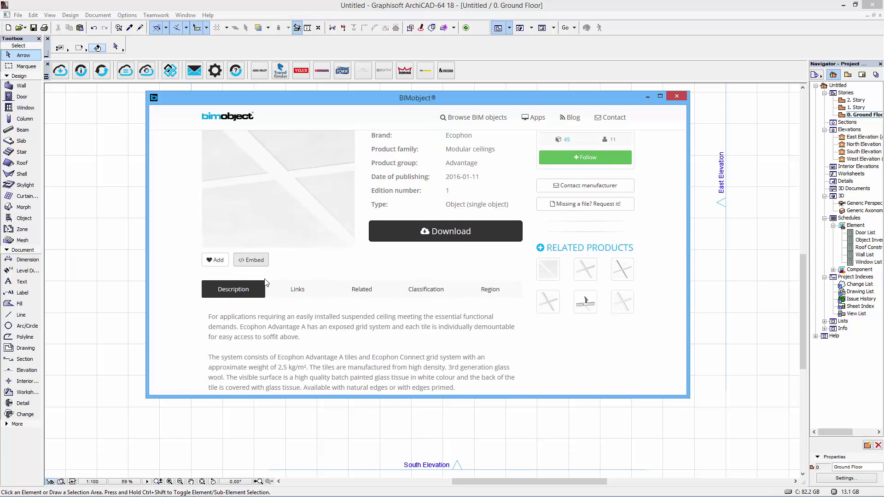
scroll(266, 282, "up", 4)
Download the ArchiCAD file of Advantage A into the project and dismiss the library warning and loading report.
left_click(495, 294)
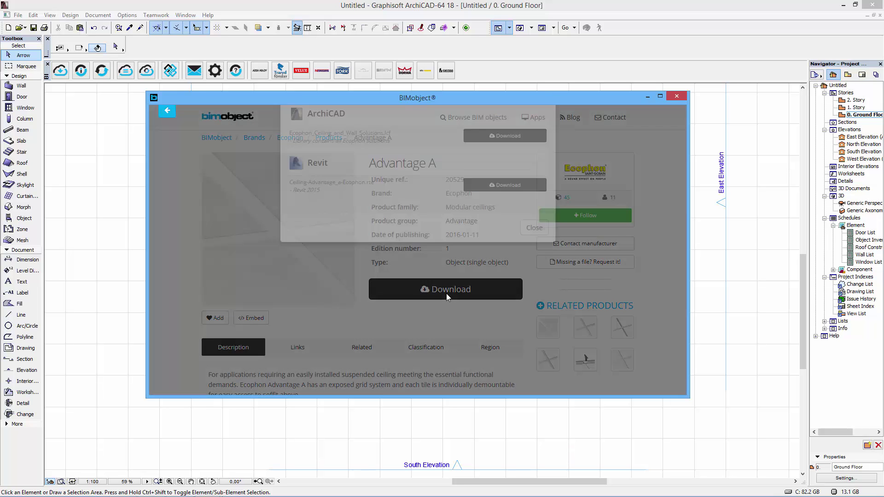
left_click(500, 166)
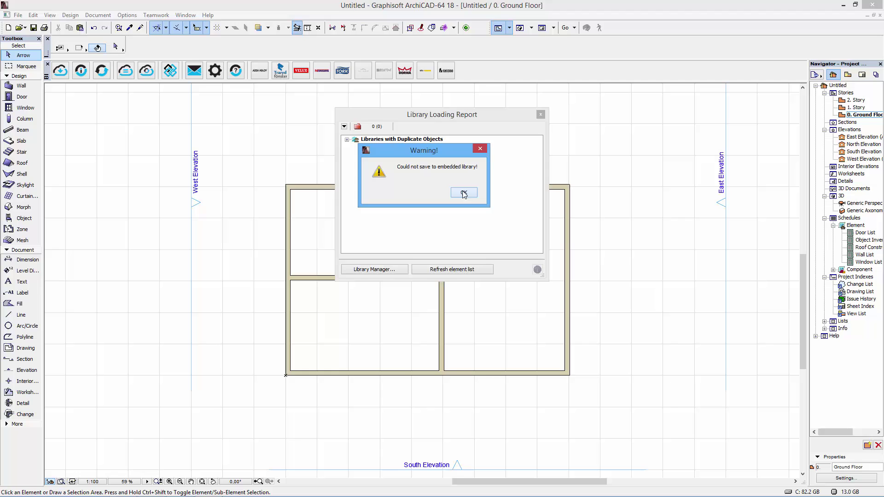
left_click(464, 192)
left_click(540, 115)
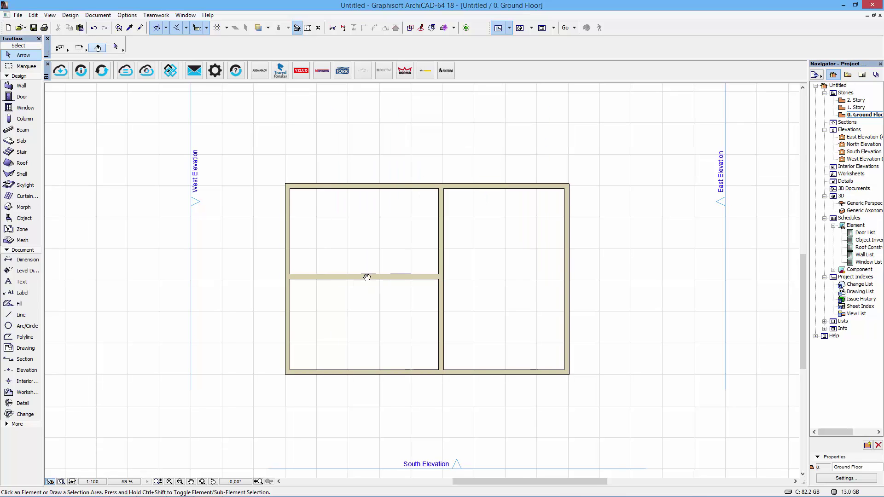
Open the object default settings and browse the BIMobjectLibrary to the Ecophon_Ceiling folder within Ecophon_Ceiling_and_Wall_Solutions.lcf.
double_click(32, 219)
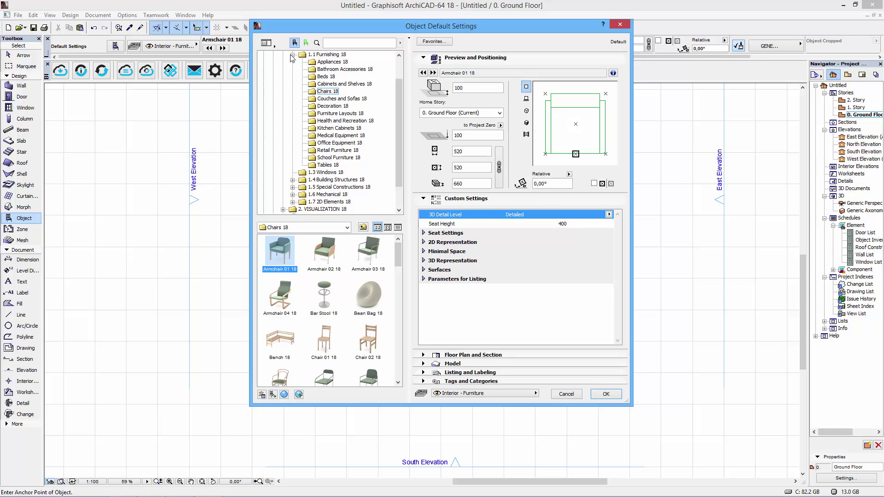
left_click(292, 54)
left_click(273, 143)
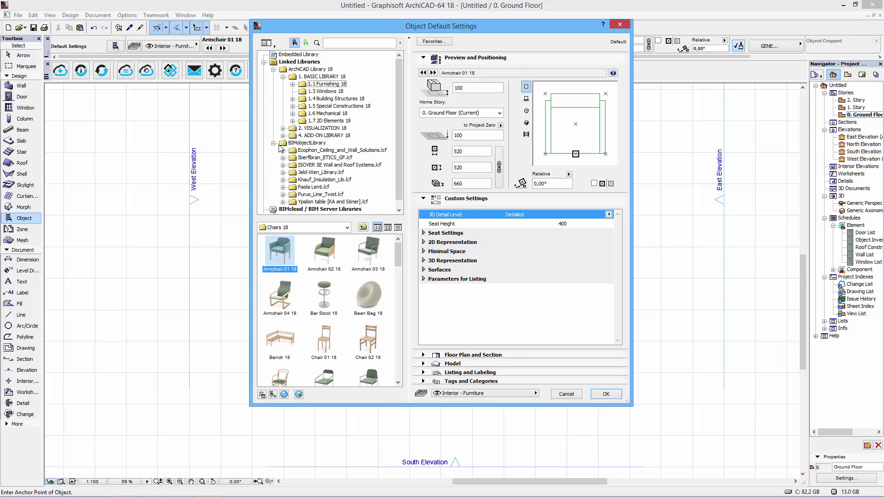
left_click(283, 151)
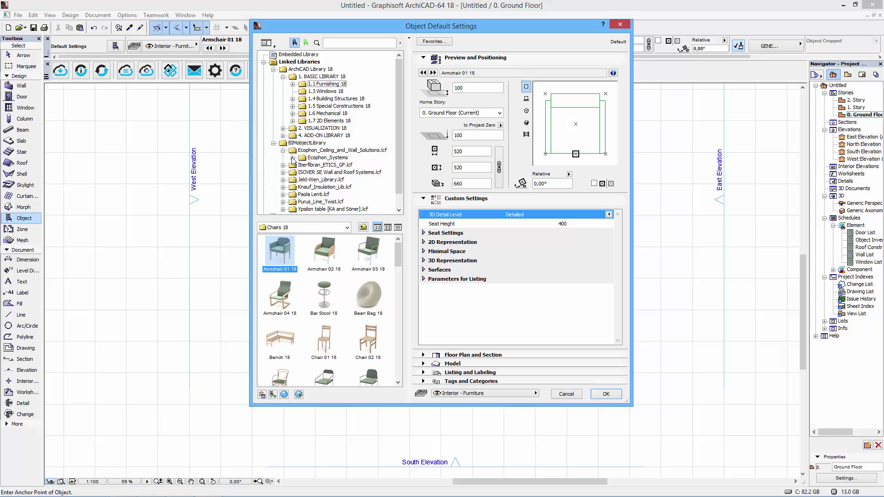
left_click(292, 158)
left_click(321, 166)
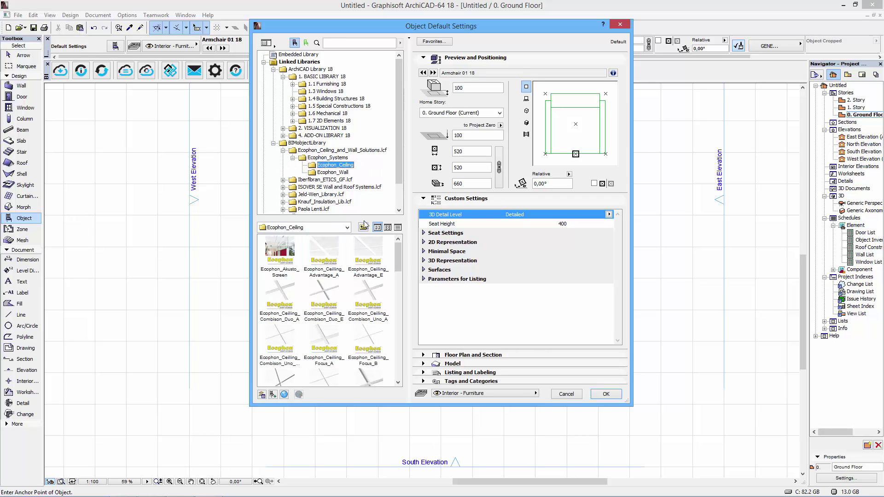
scroll(398, 164, "down", 2)
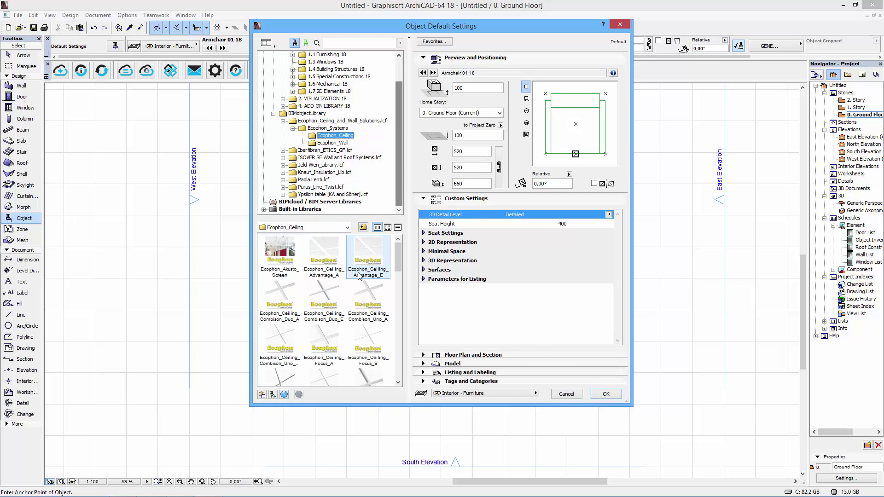
Enlarge the object settings dialog and select the Ecophon_Ceiling_Advantage_A object.
left_click_drag(385, 406, 386, 485)
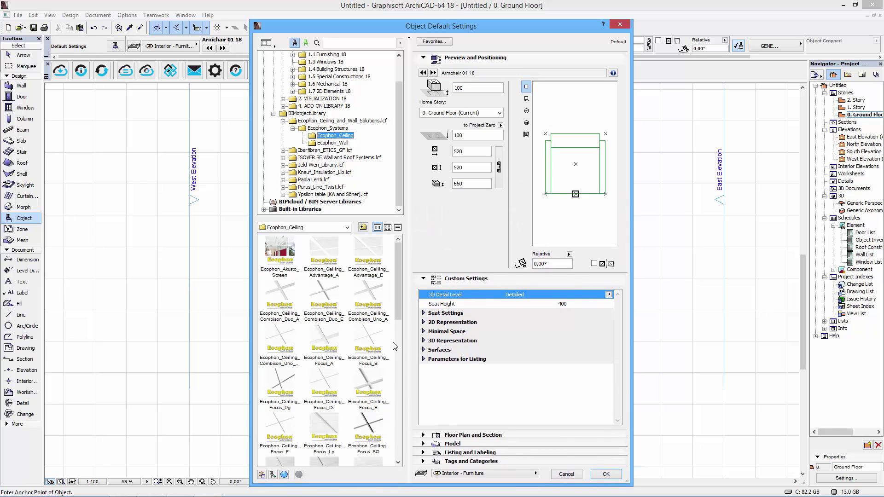
mouse_move(401, 283)
left_mouse_down()
mouse_move(401, 424)
mouse_move(401, 268)
left_mouse_up()
left_click(324, 256)
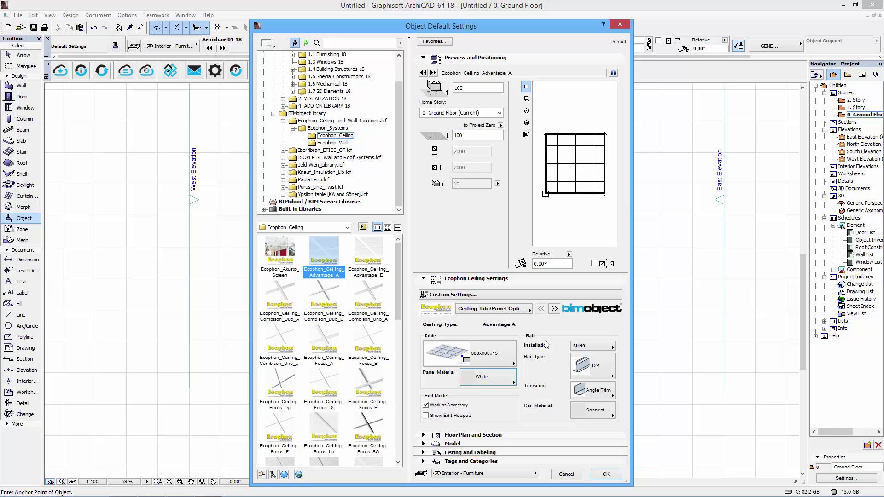
Examine the rail installation, rail type, transition and rail material options of the Advantage A ceiling.
left_click(604, 345)
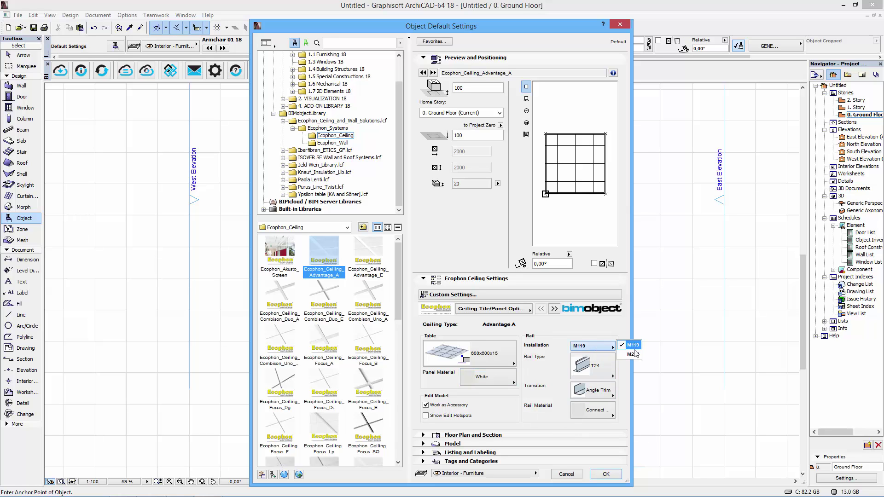
left_click(632, 345)
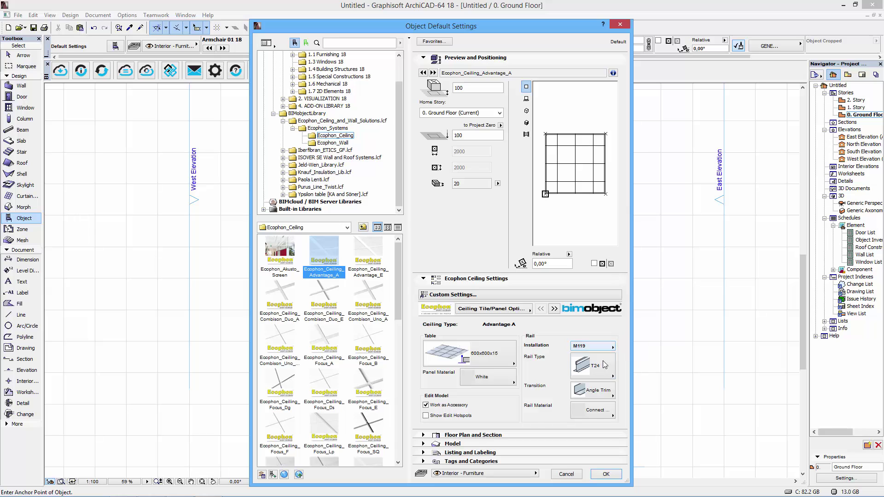
left_click(604, 365)
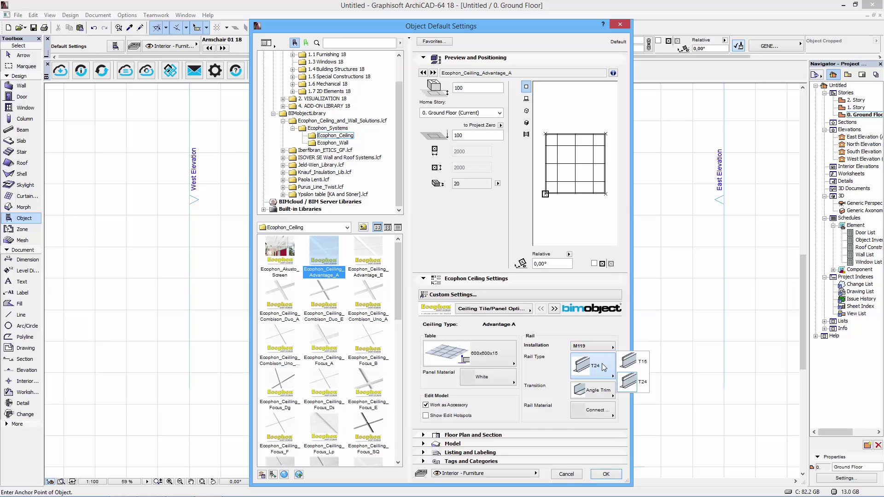
left_click(590, 385)
left_click(595, 391)
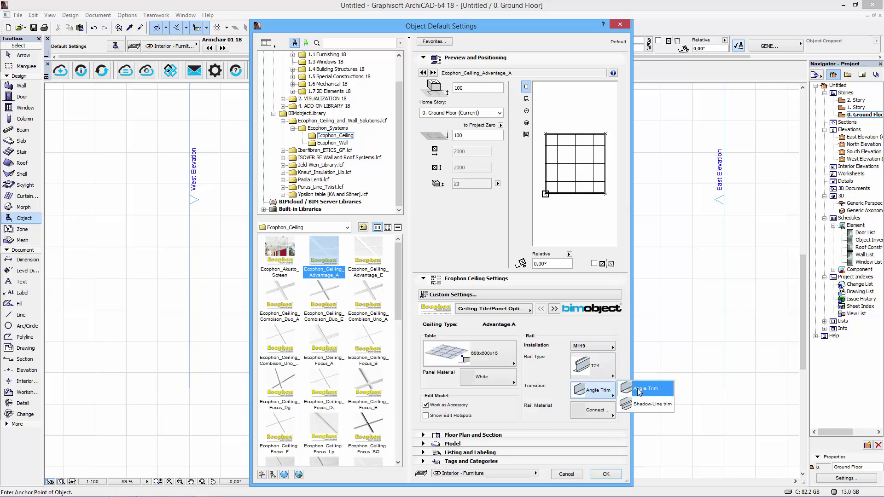
left_click(599, 397)
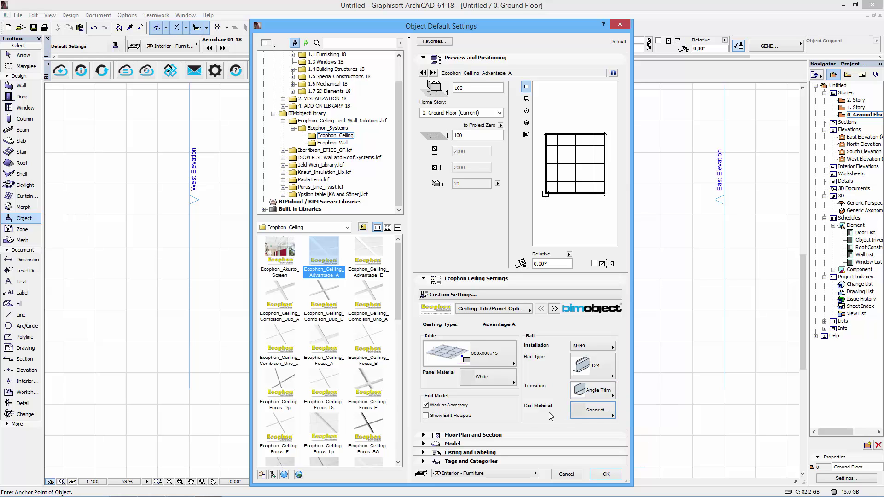
Review the ceiling's hanger, 2D/3D representation, description and information settings, return to the tile/panel options, and close the object settings without applying them.
left_click(554, 309)
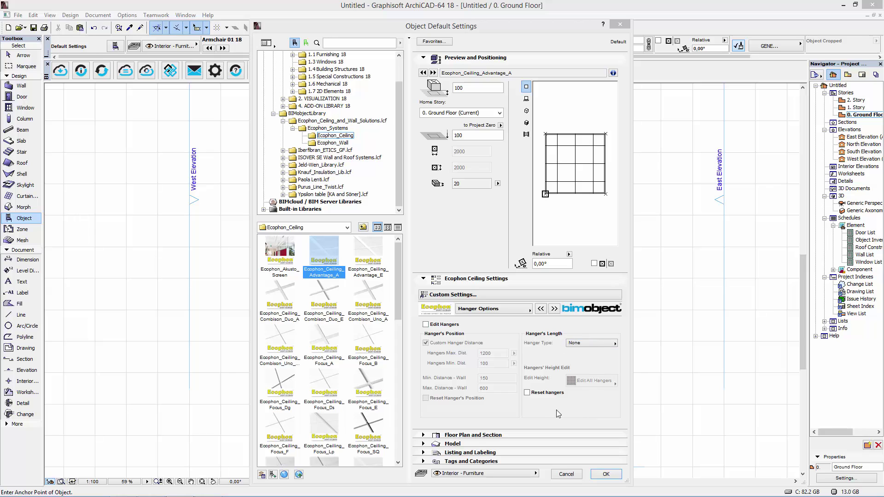
left_click(597, 345)
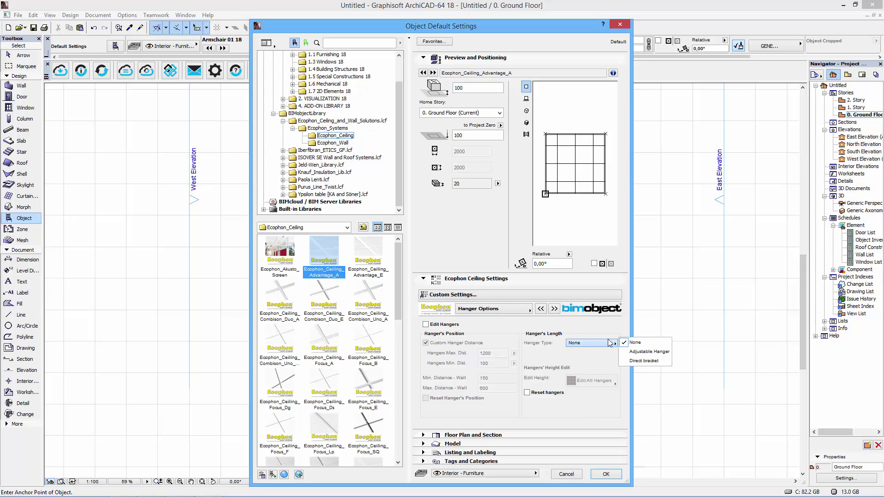
left_click(618, 361)
left_click(553, 308)
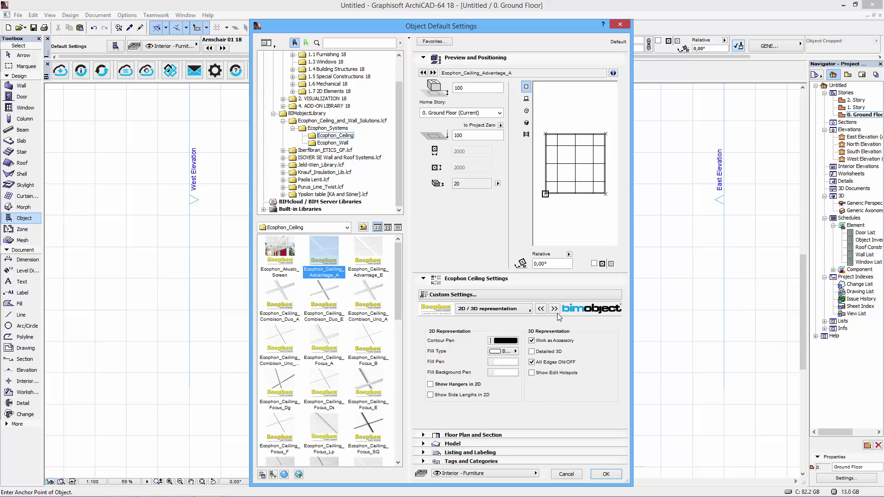
left_click(555, 308)
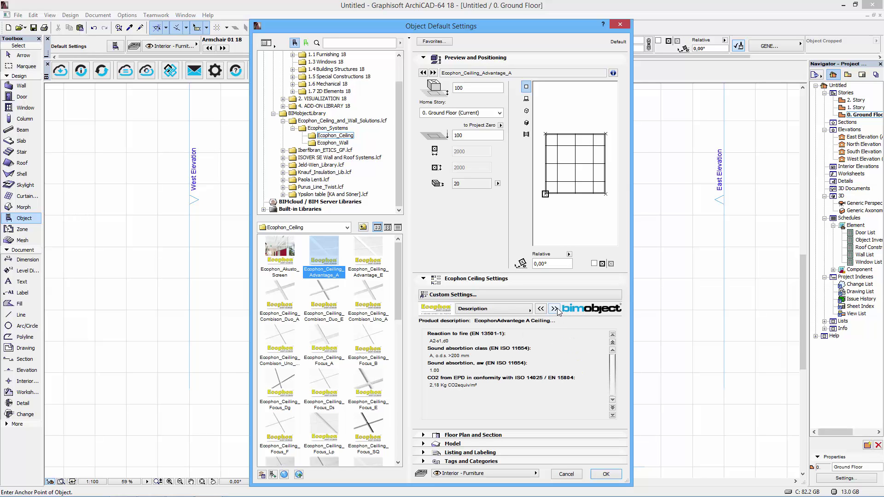
left_click(555, 309)
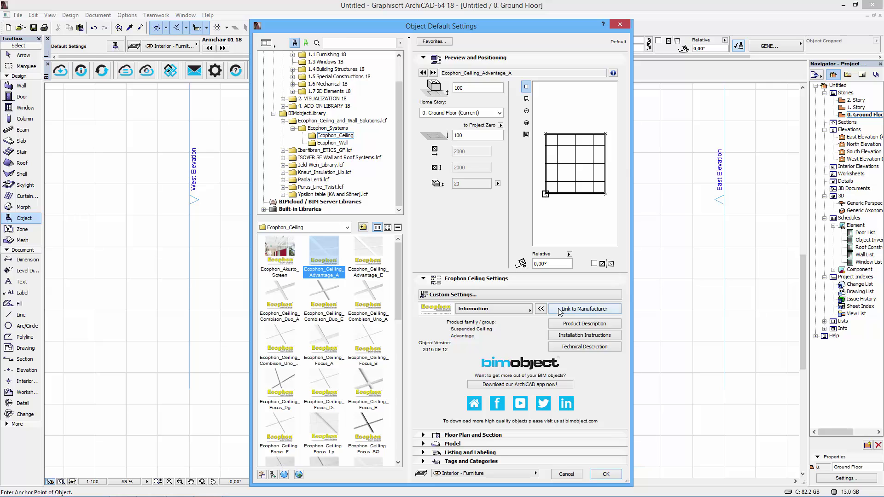
left_click(529, 311)
left_click(557, 309)
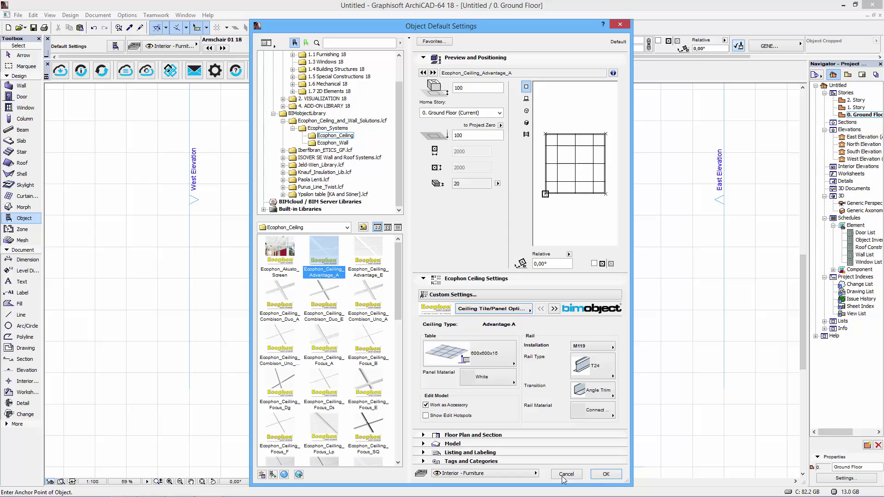
left_click(606, 475)
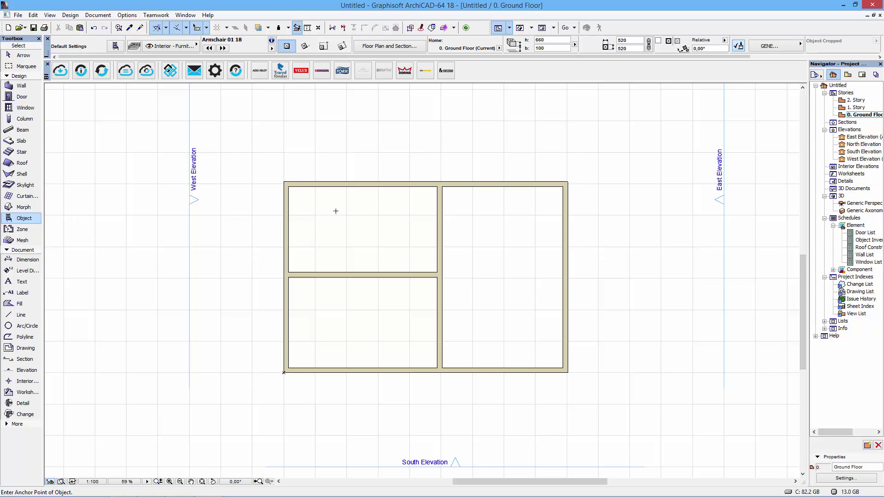
left_click(499, 47)
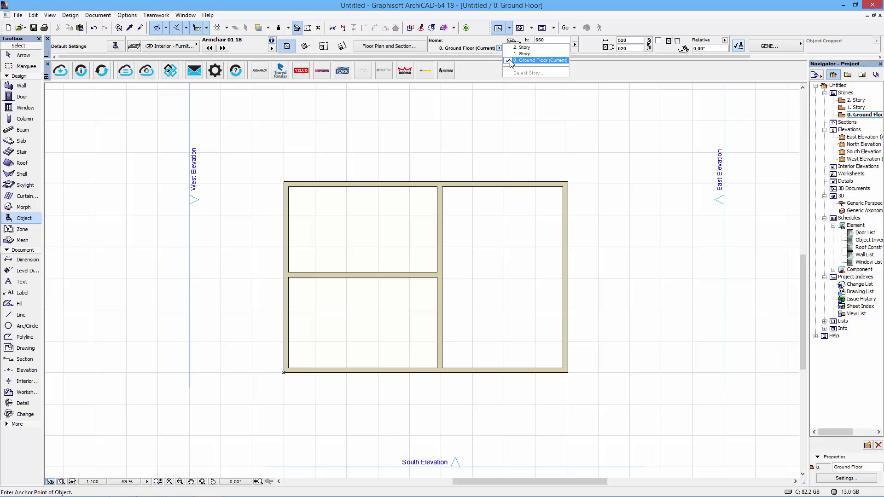
left_click(496, 50)
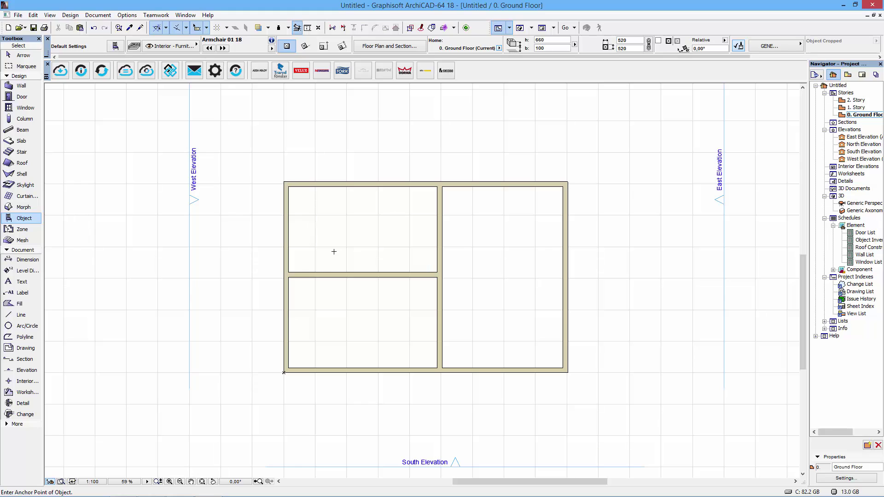
Activate the Zone tool and look up the Interior Wizard's room accessory commands.
left_click(22, 228)
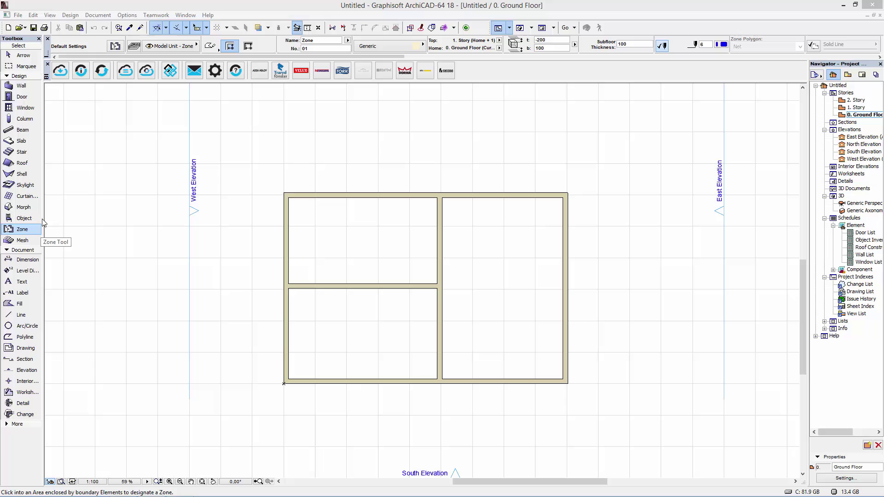
left_click(70, 15)
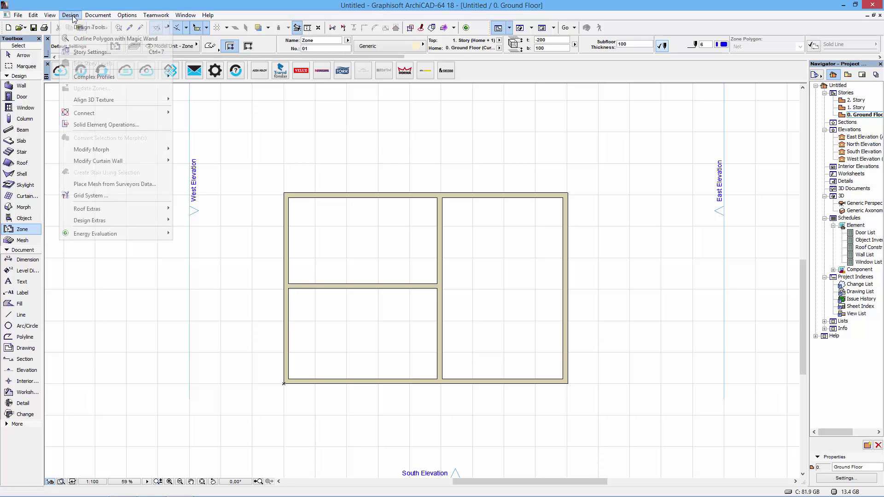
mouse_move(140, 221)
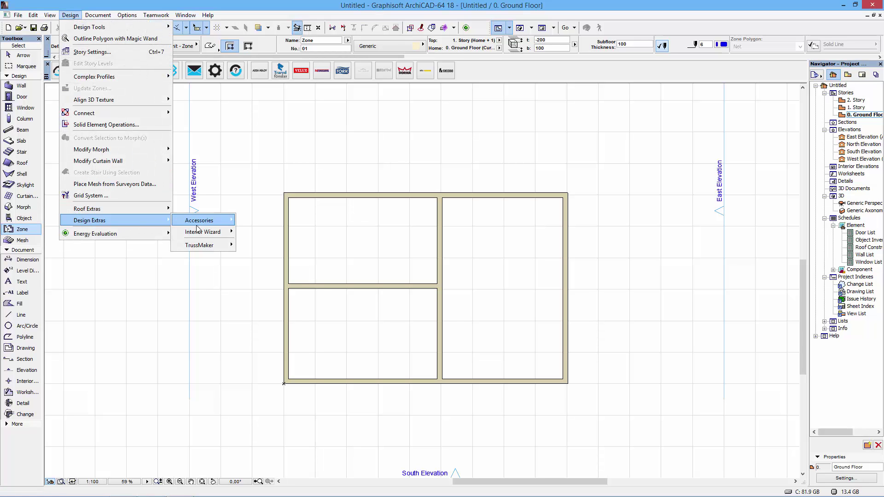
mouse_move(208, 233)
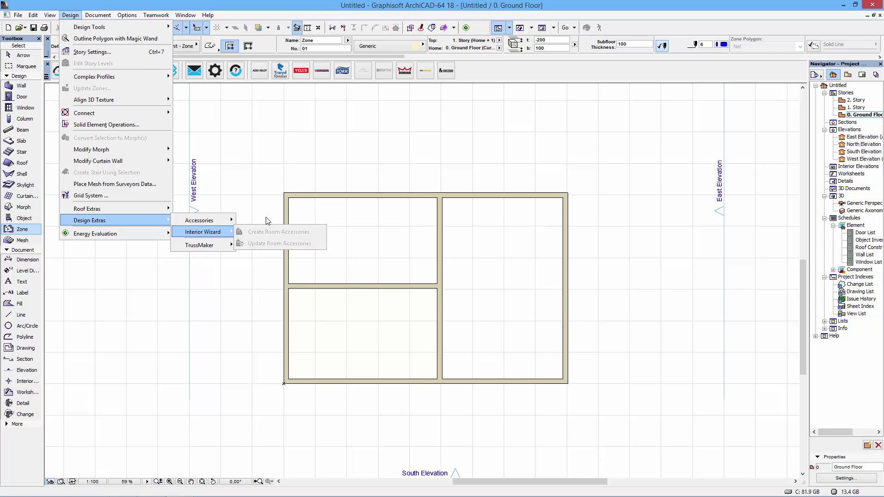
left_click(267, 217)
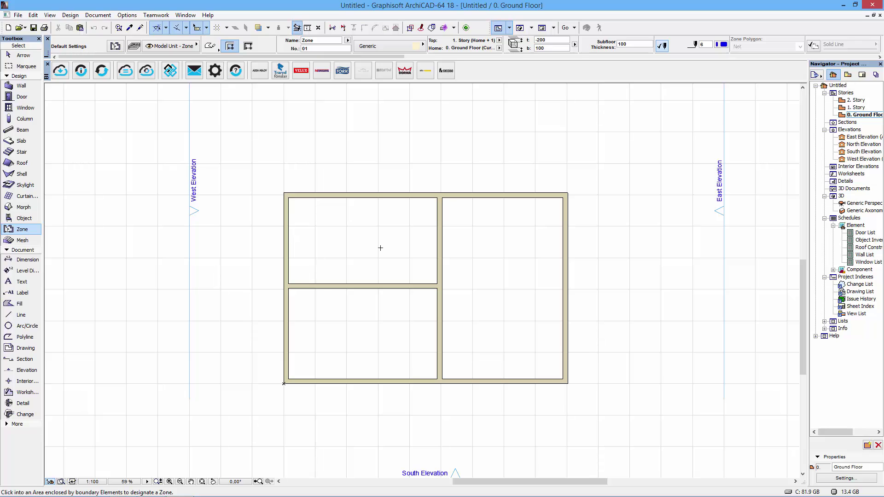
Place a zone in each of the three rooms, the upper-left, lower-left and right-hand one.
left_click(367, 240)
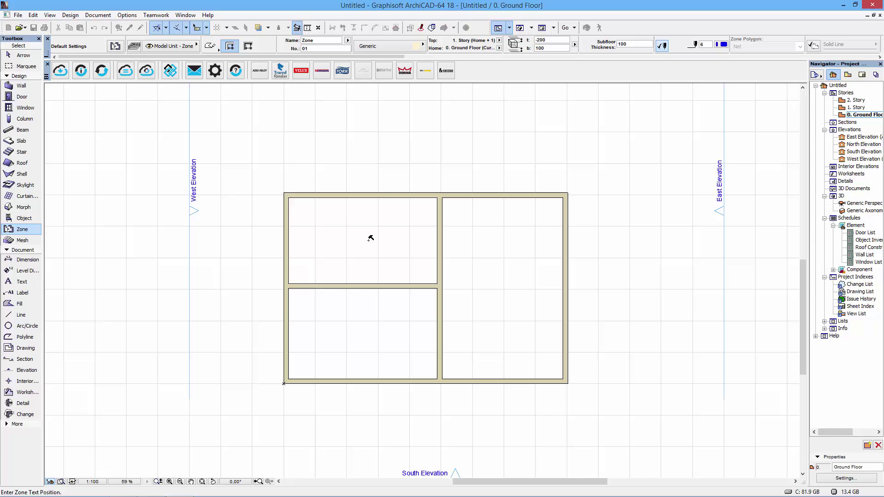
left_click(369, 239)
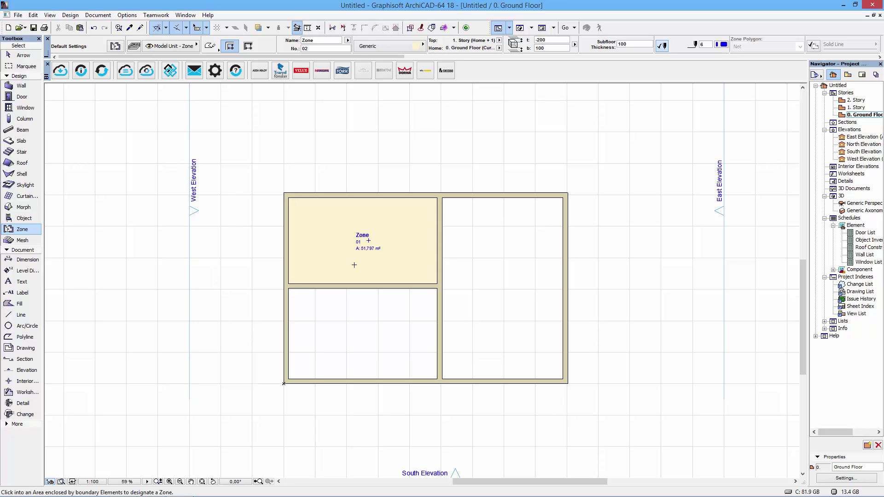
left_click(356, 322)
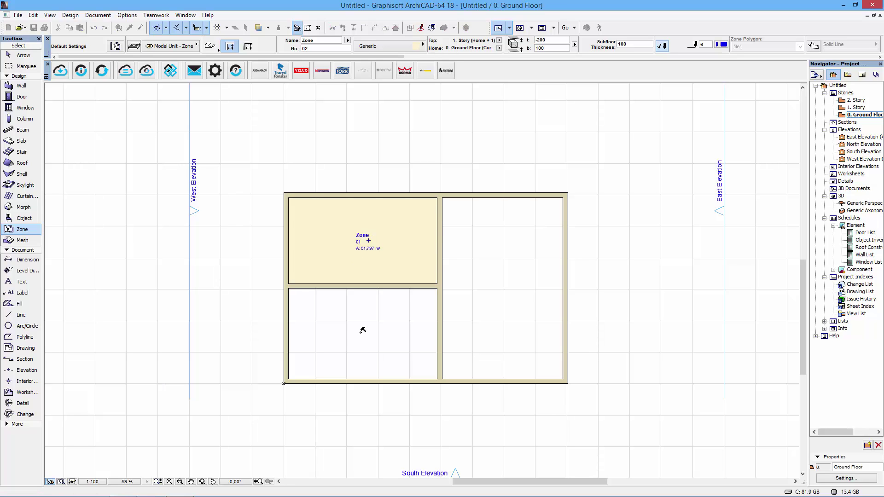
left_click(360, 332)
left_click(503, 294)
left_click(501, 296)
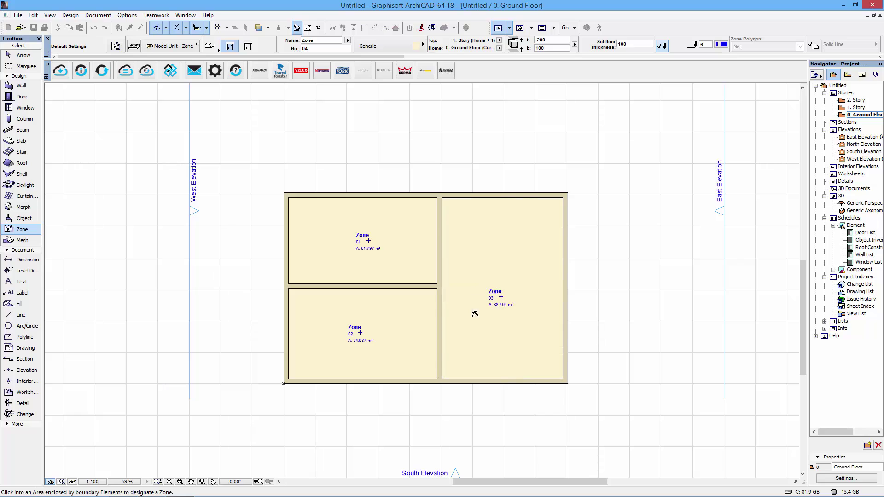
Create a room accessory for zone 01 with the Interior Wizard, using Ecophon_Ceiling_Advantage_A as the ceiling accessory.
key("w")
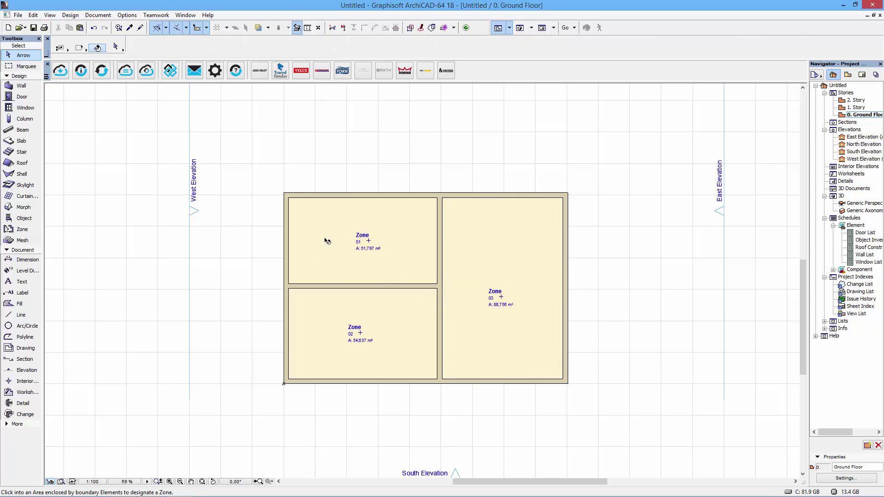
left_click(367, 242)
left_click(70, 14)
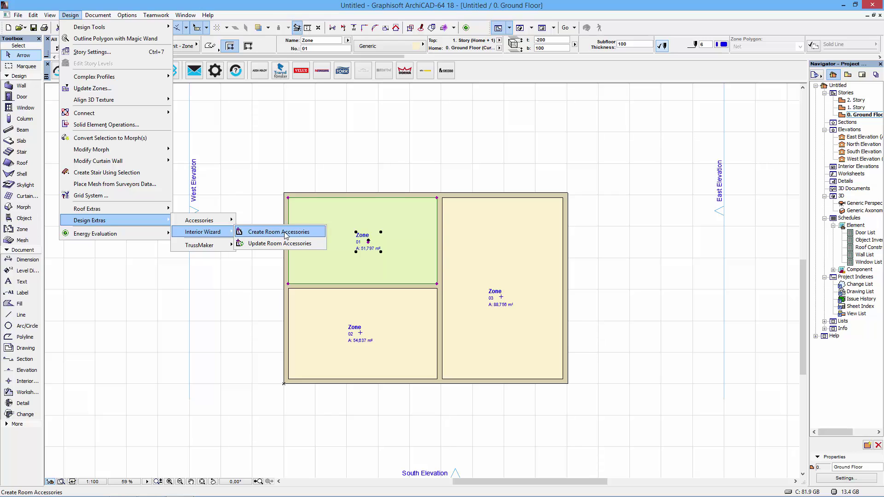
left_click(283, 232)
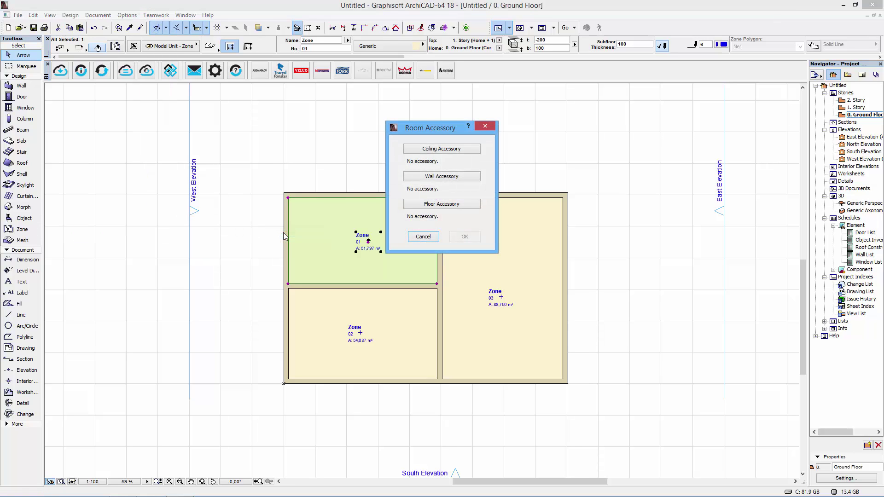
left_click(451, 148)
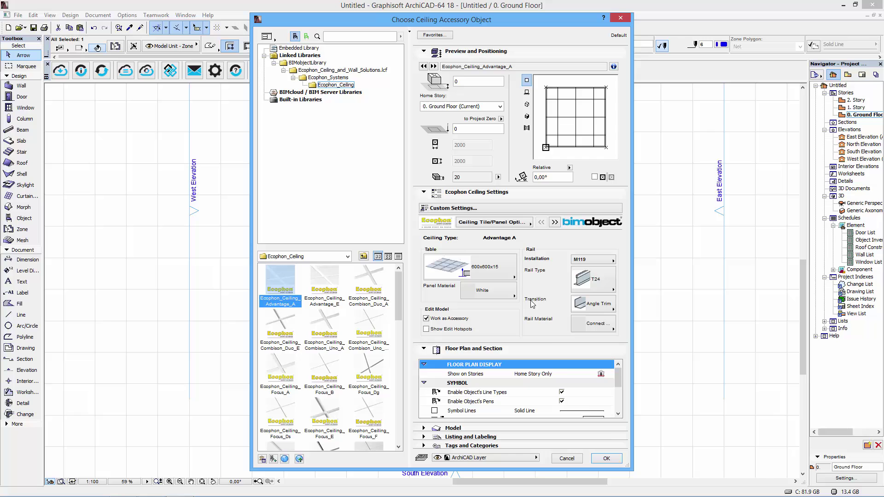
left_click(605, 458)
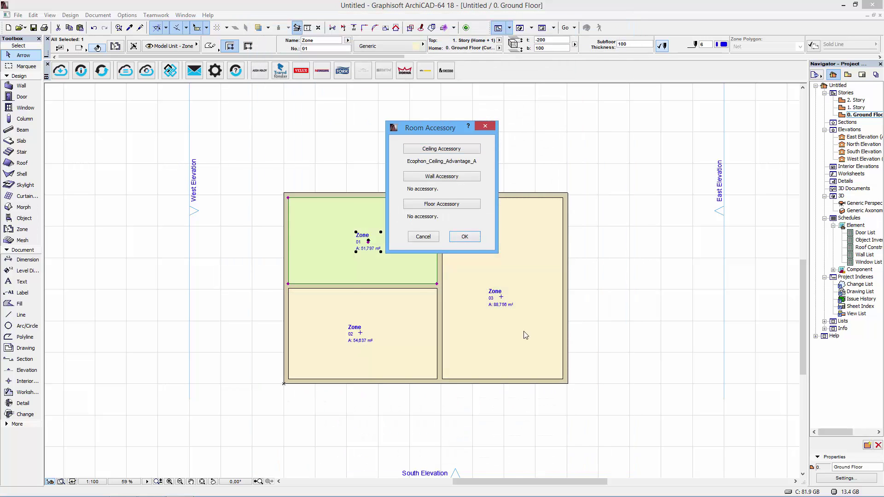
left_click(465, 237)
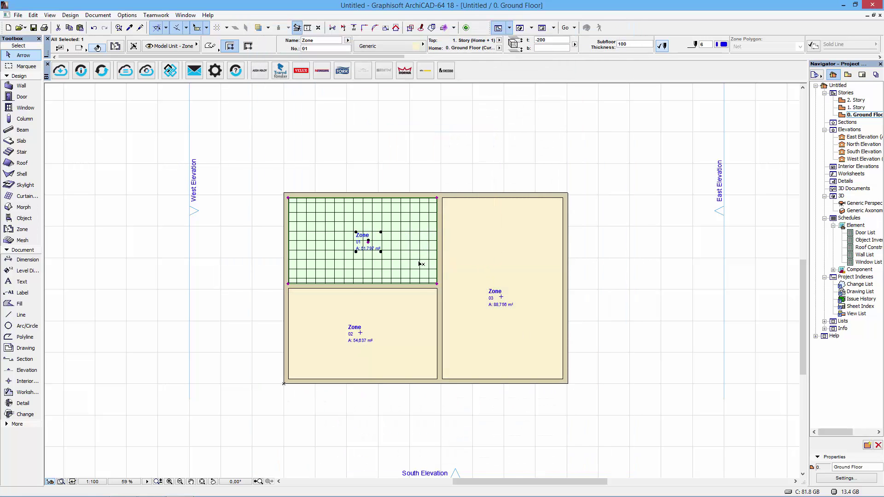
Inspect the new ceiling grid of zone 01 up close in the floor plan and in the Generic Perspective from above and below.
left_click(262, 253)
scroll(336, 241, "up", 2)
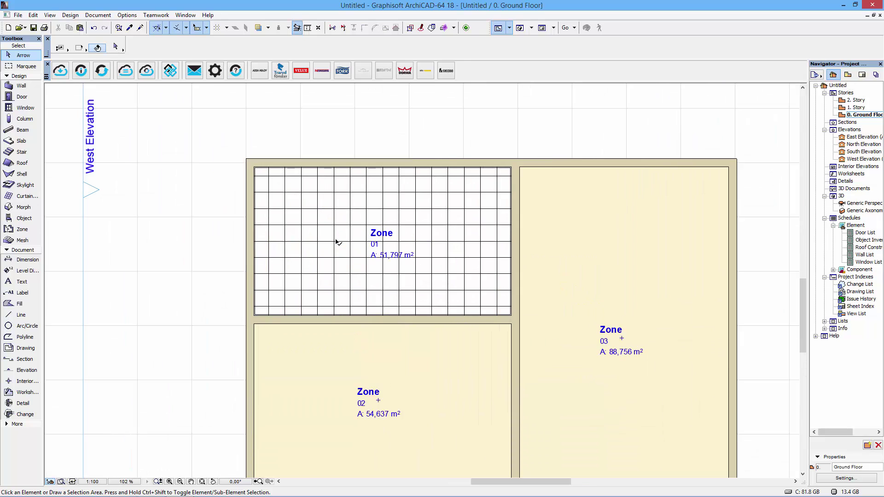
scroll(371, 240, "up", 3)
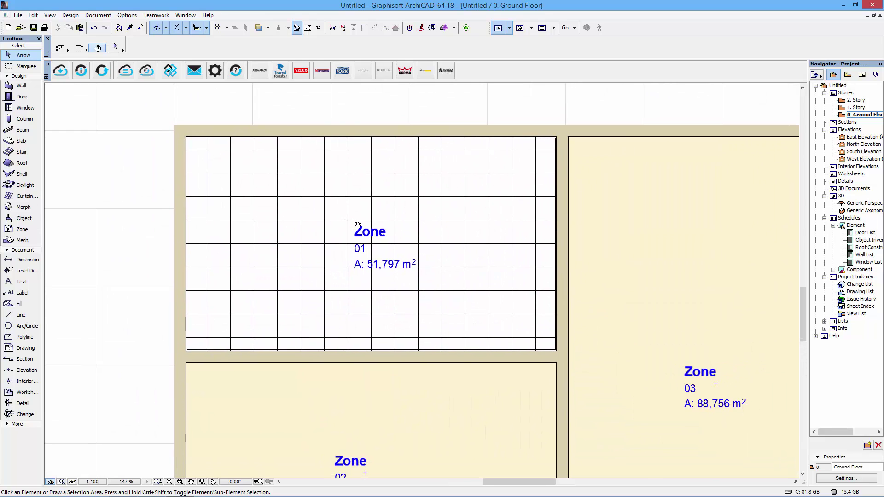
scroll(359, 227, "up", 1)
middle_click_drag(357, 225, 340, 225)
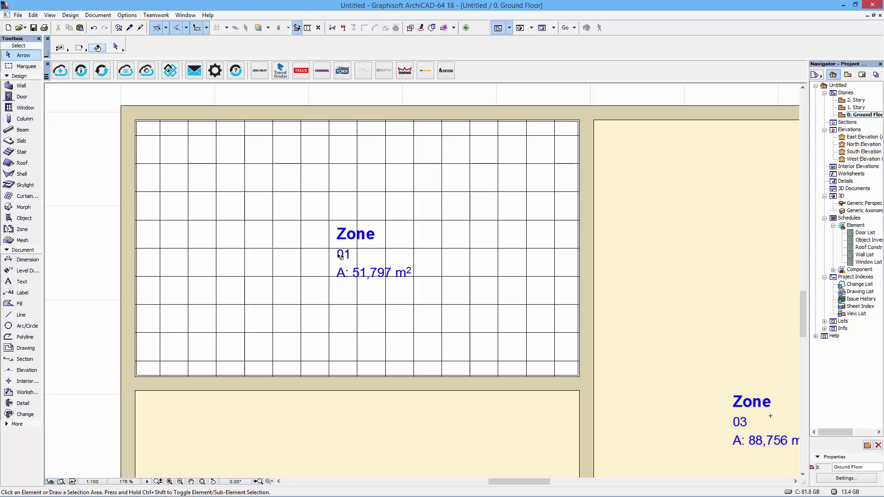
double_click(858, 203)
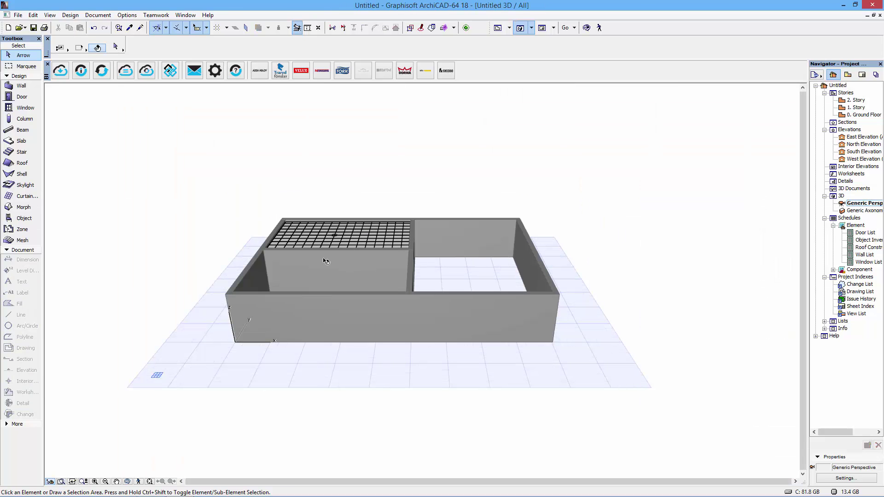
mouse_move(300, 249)
middle_mouse_down("shift")
mouse_move(487, 274)
mouse_move(556, 252)
mouse_move(311, 289)
mouse_move(385, 313)
mouse_move(335, 309)
middle_mouse_up("shift")
scroll(312, 289, "up", 5)
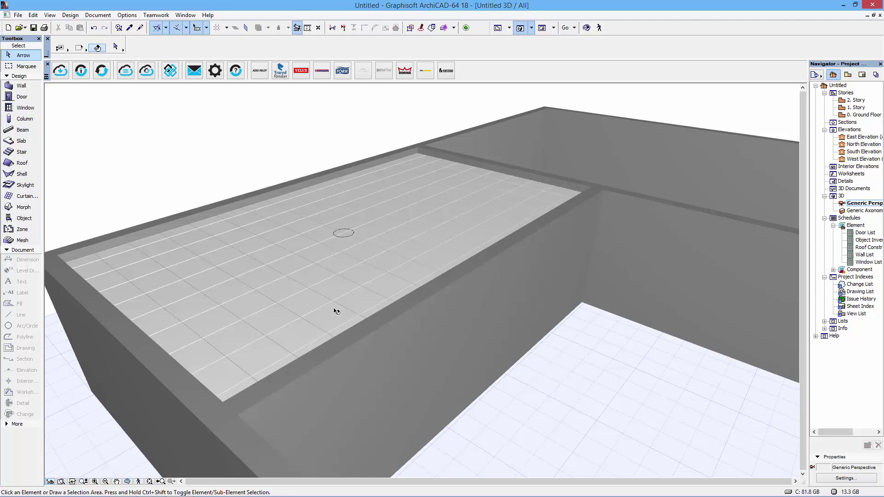
left_click(329, 307)
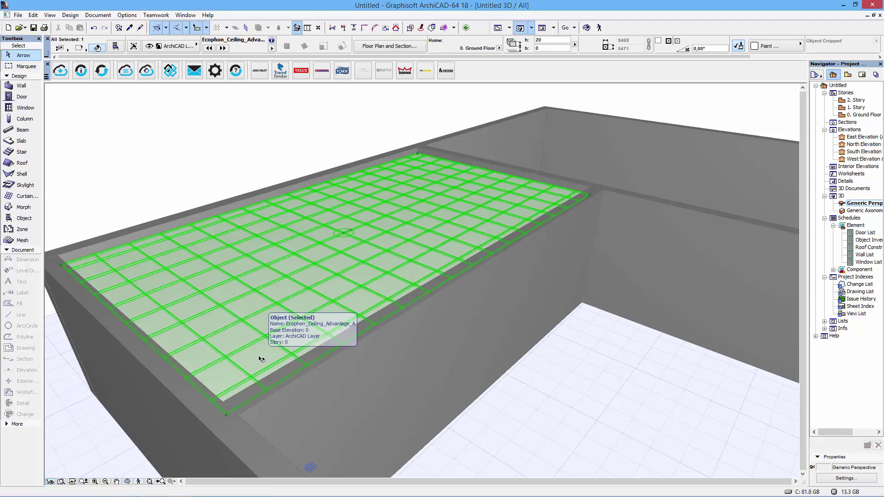
middle_click_drag(254, 356, 331, 204, "shift")
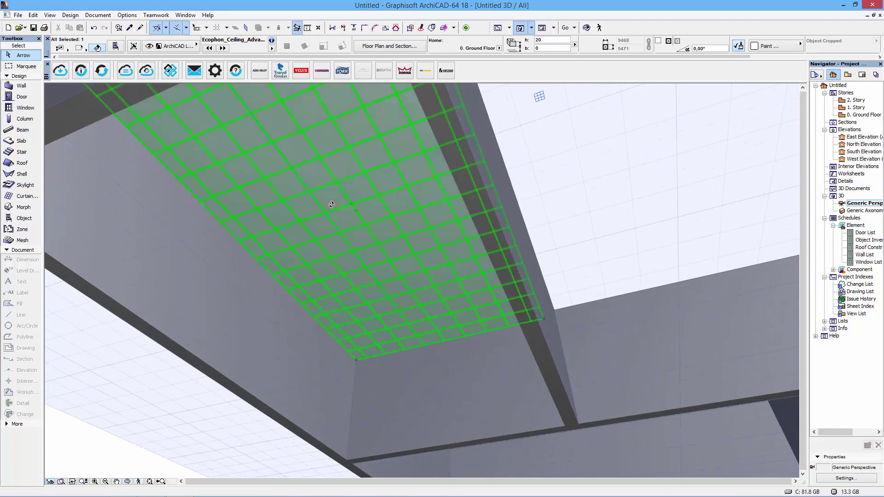
middle_click_drag(269, 262, 246, 378, "shift")
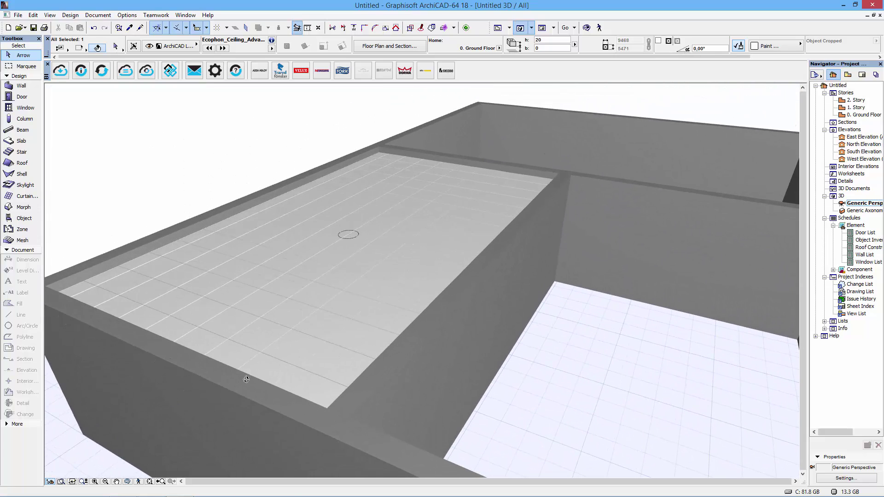
left_click(119, 159)
scroll(308, 261, "up", 2)
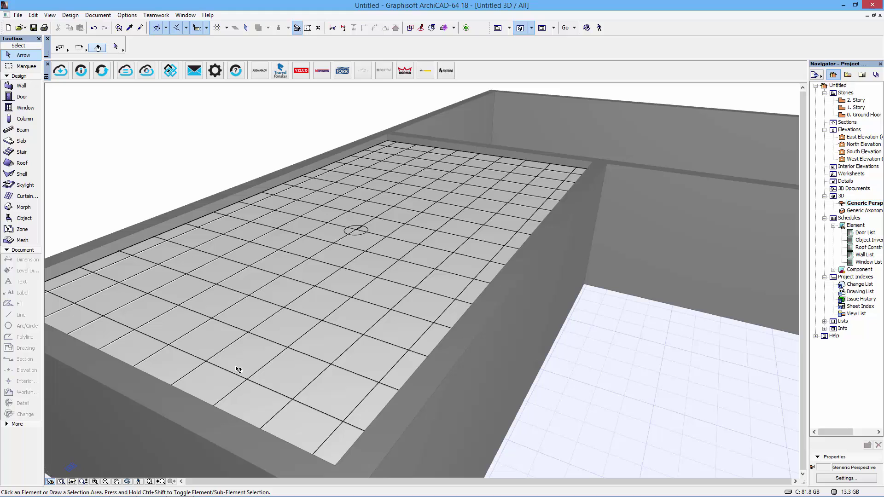
Set the ceiling's panel size to 1200x600x15 in its object settings.
left_click(356, 233)
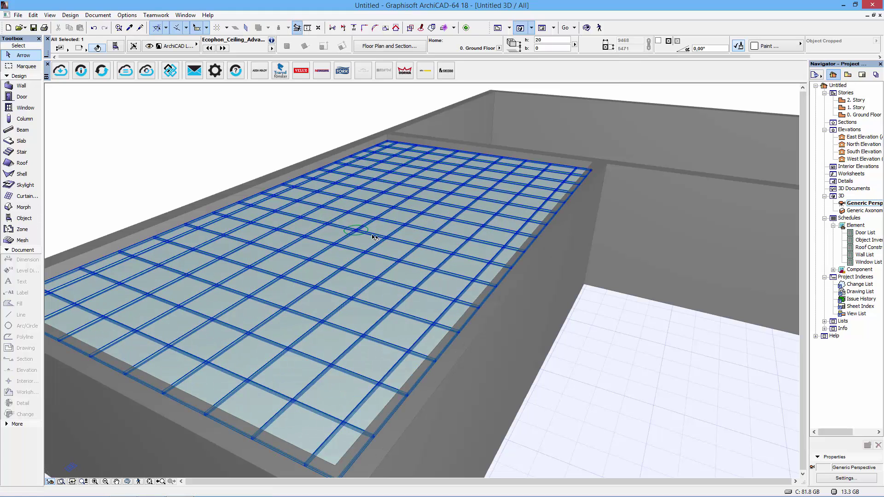
double_click(374, 237)
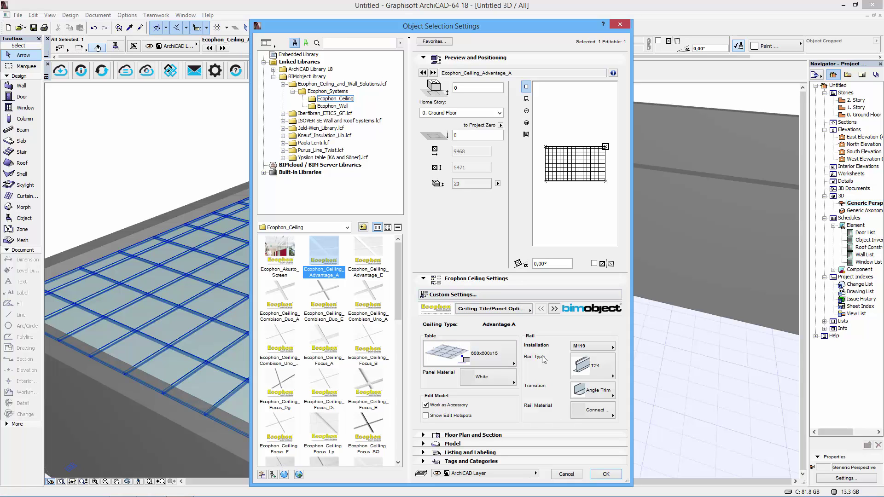
left_click(506, 360)
left_click(545, 371)
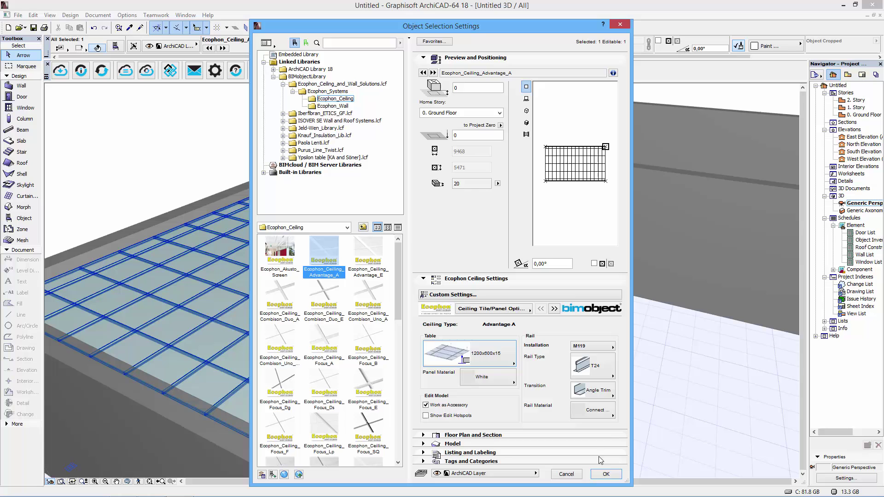
left_click(605, 474)
key("Escape")
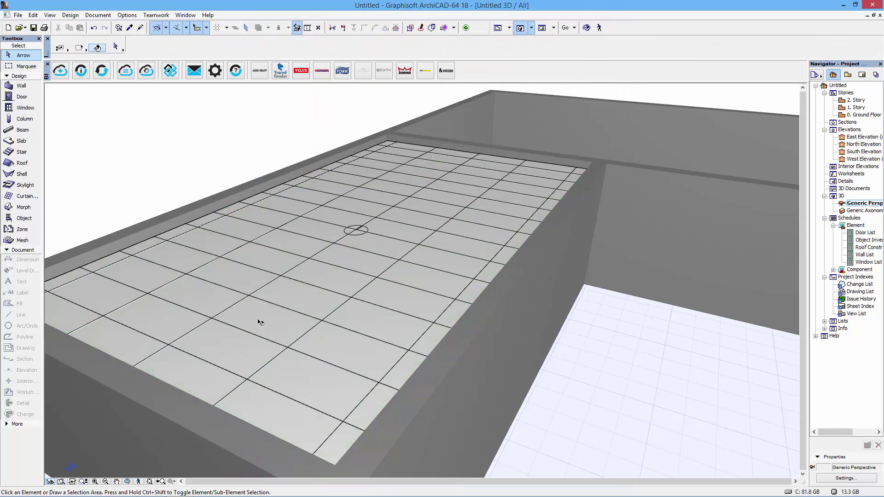
Set the ceiling's panel size to 600x600x15 and its rail installation to M271.
left_click(358, 230)
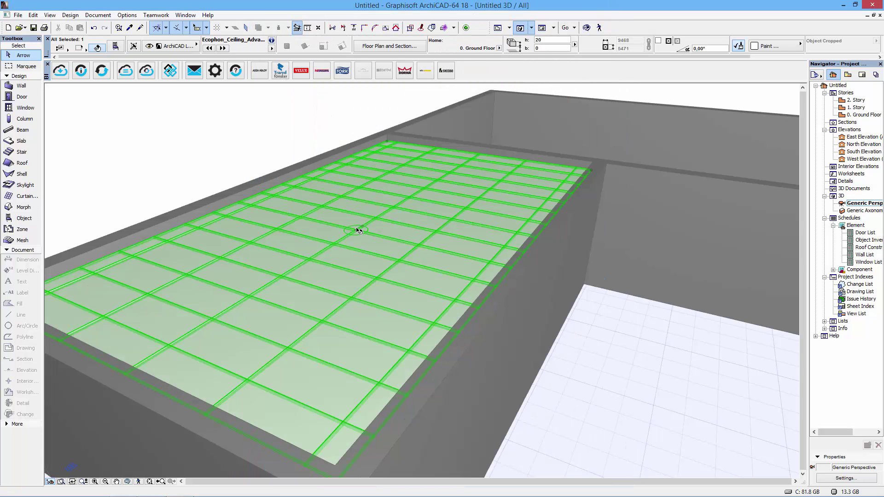
double_click(357, 231)
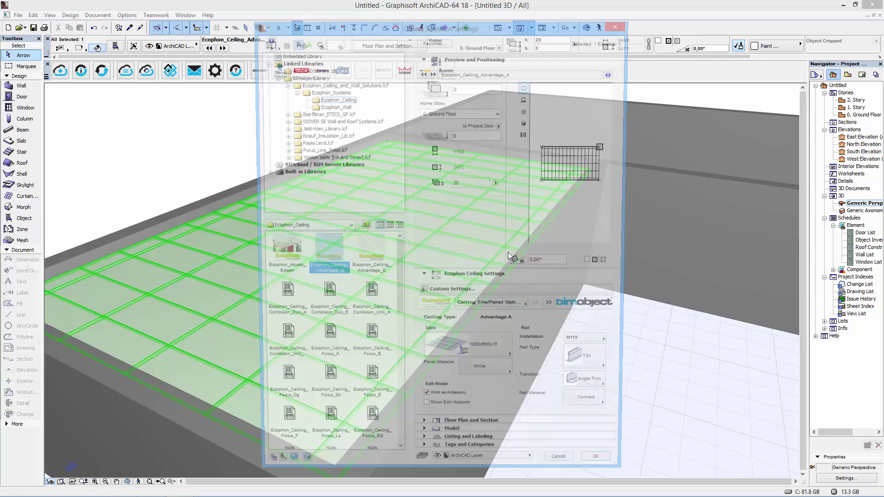
left_click(604, 348)
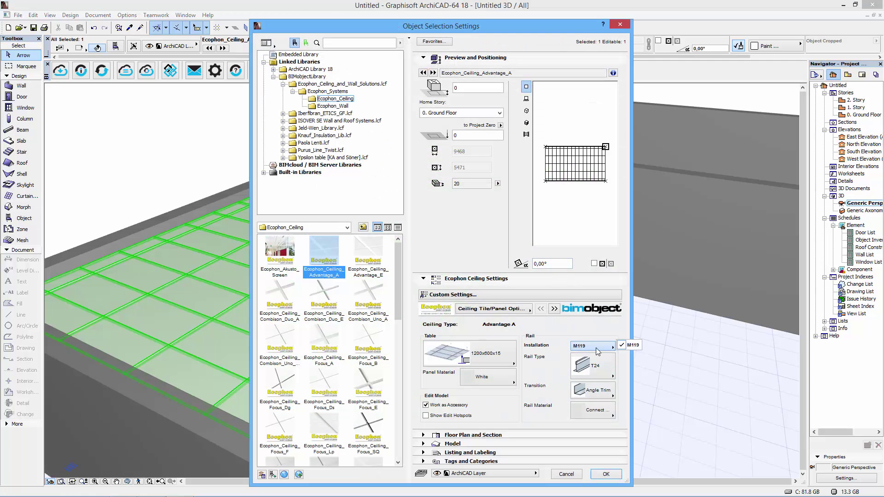
left_click(597, 351)
left_click(599, 349)
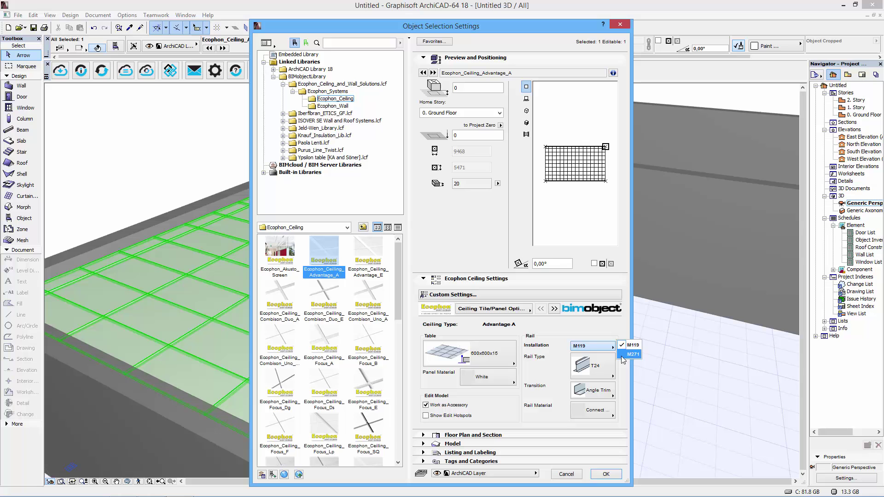
left_click(624, 356)
left_click(609, 473)
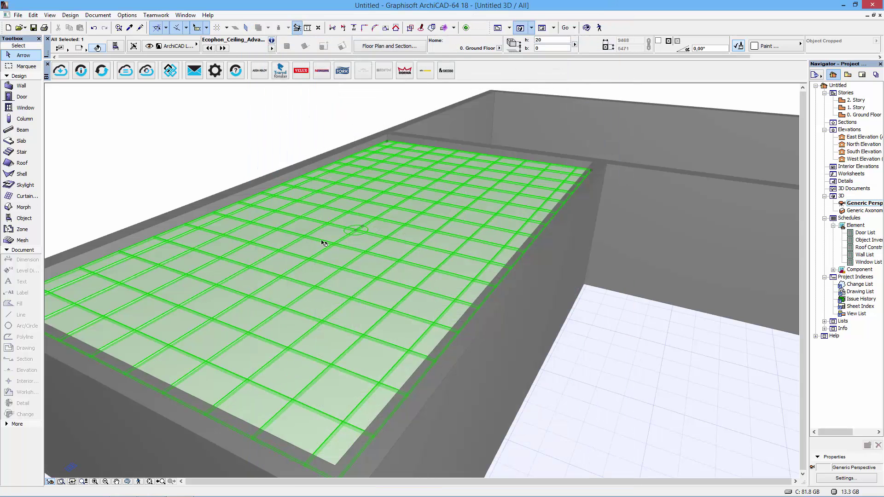
left_click(207, 184)
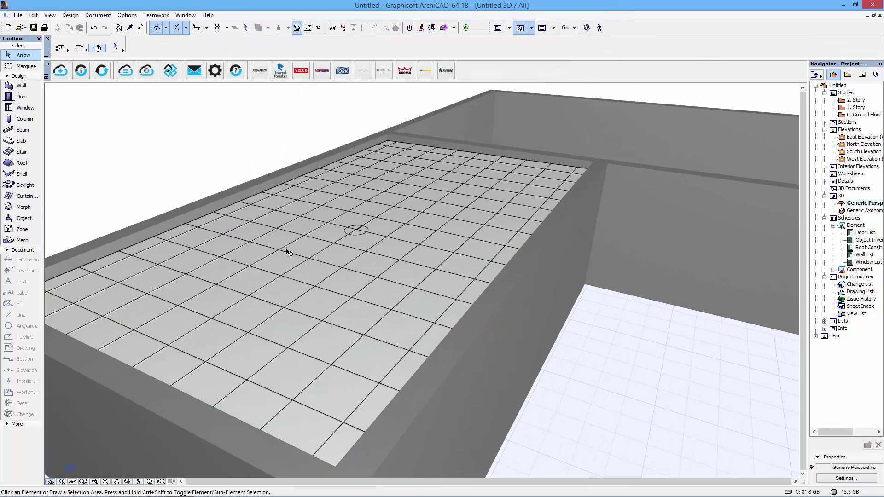
Change the ceiling's rail transition to the Shadow option.
left_click(302, 253)
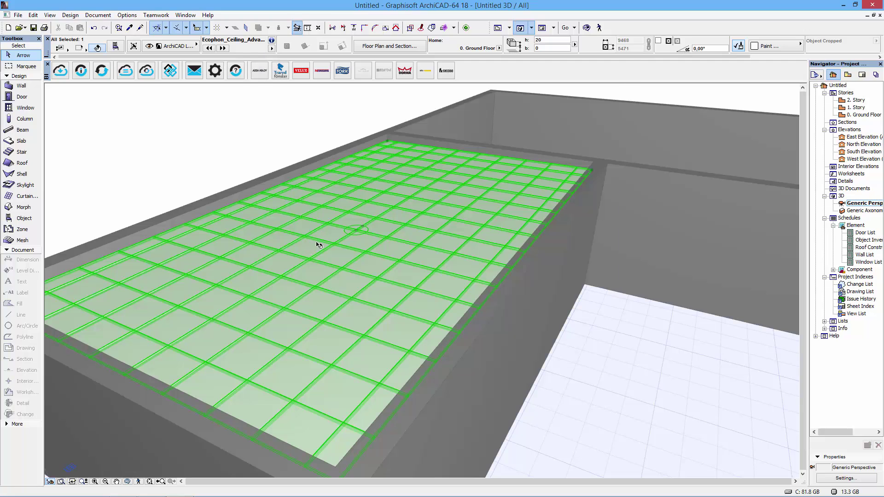
double_click(318, 245)
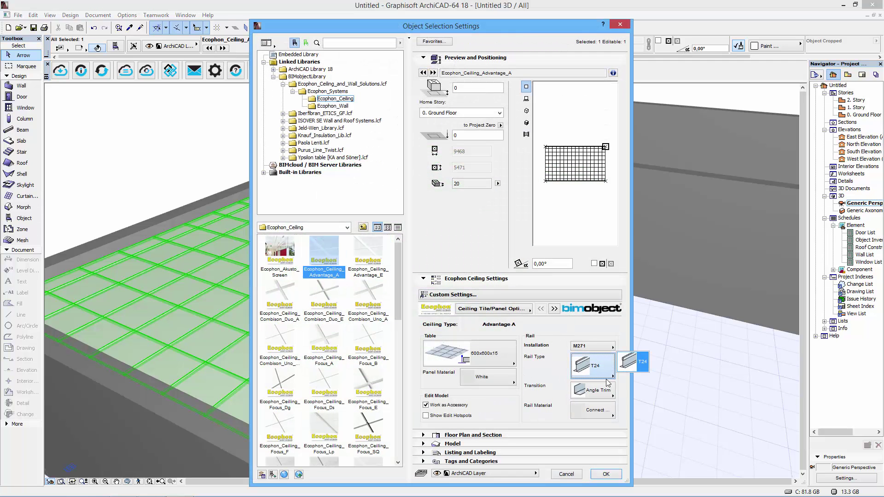
left_click(596, 390)
left_click(630, 407)
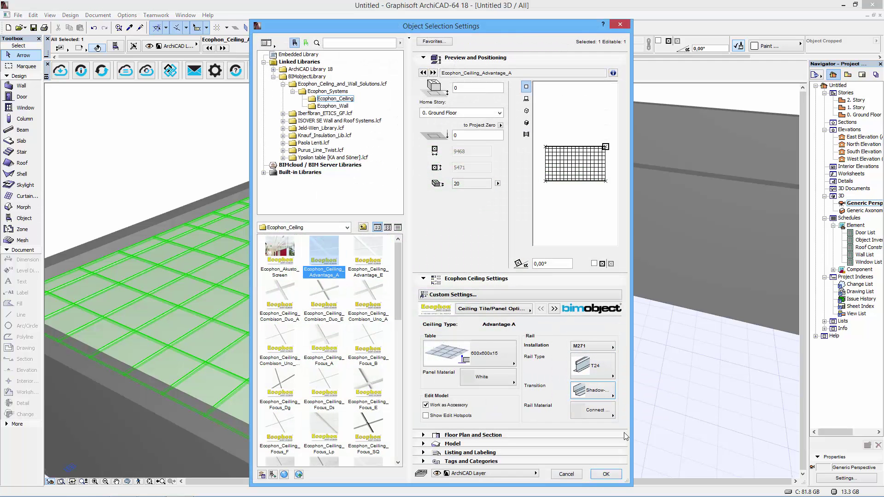
left_click(606, 474)
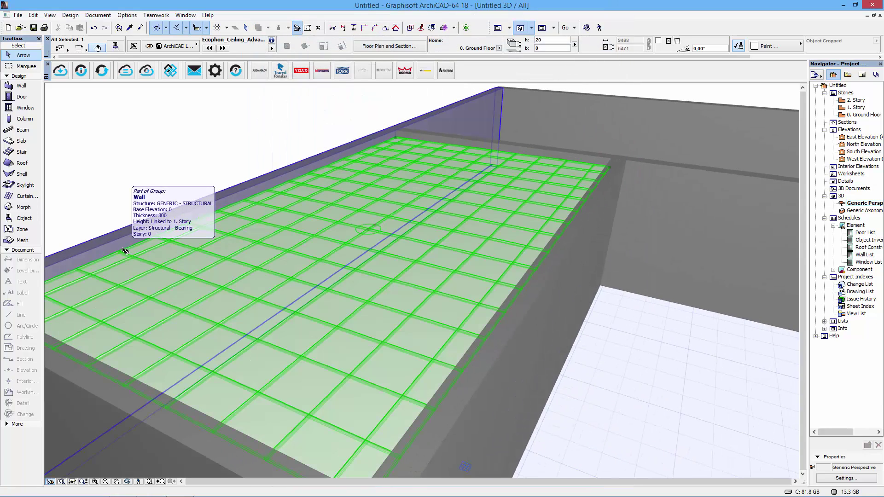
Turn on Detailed 3D in the 2D / 3D representation settings of the zone 01 ceiling.
double_click(184, 245)
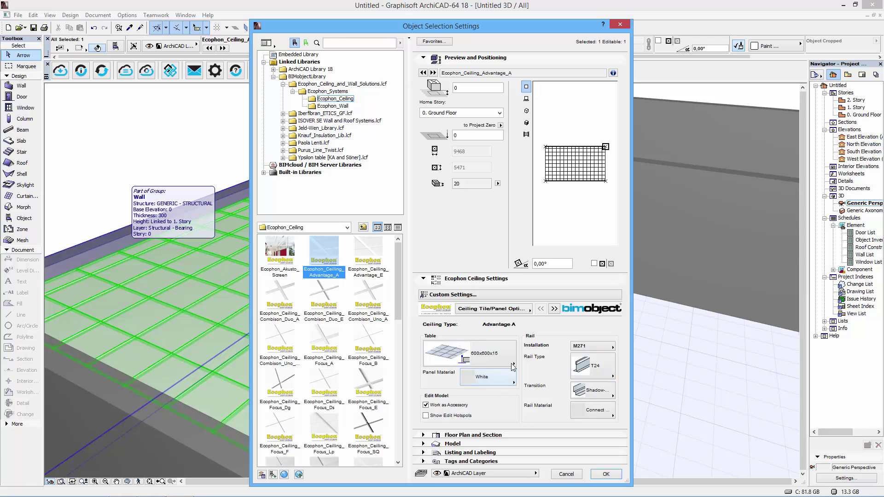
left_click(558, 308)
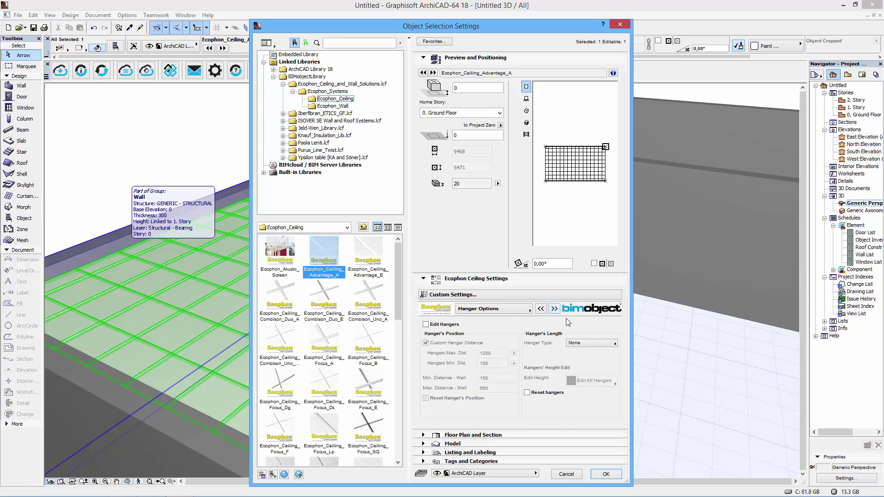
left_click(554, 309)
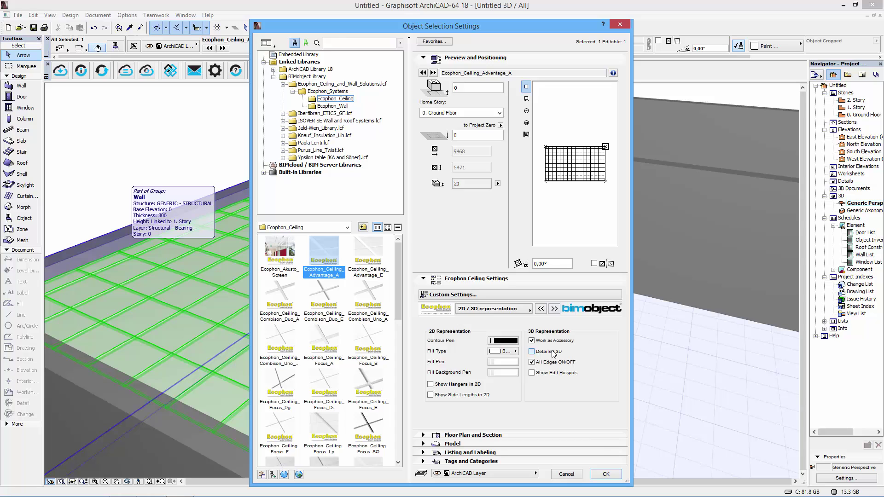
left_click(606, 474)
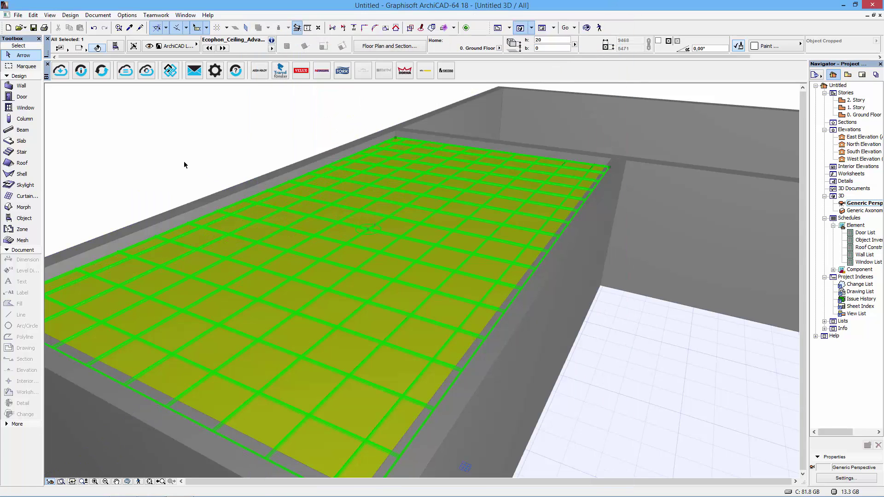
key("Escape")
scroll(288, 339, "down", 1)
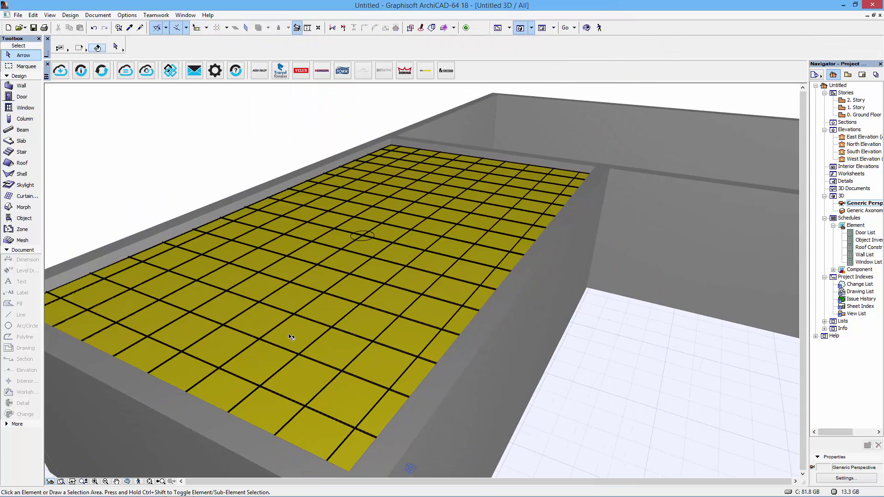
Set the ceiling's hanger type to Direct bracket with a hanger height of 0,10 and inspect the brackets up close.
left_click(363, 238)
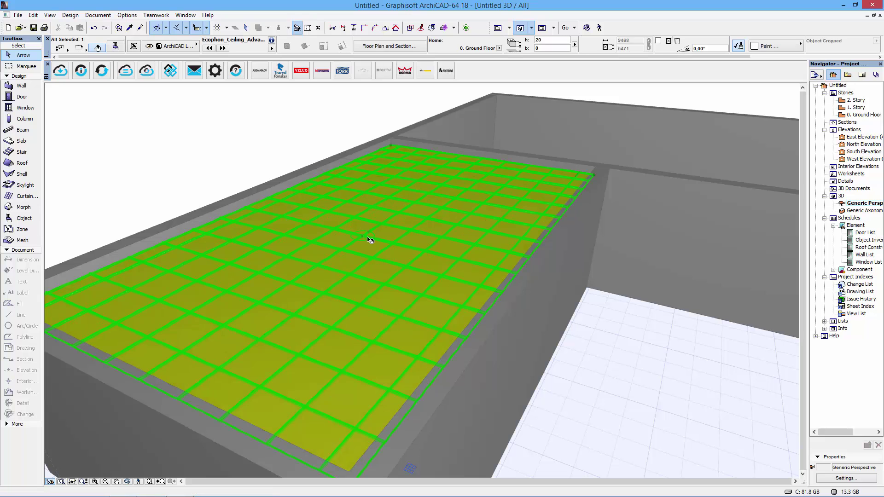
double_click(370, 244)
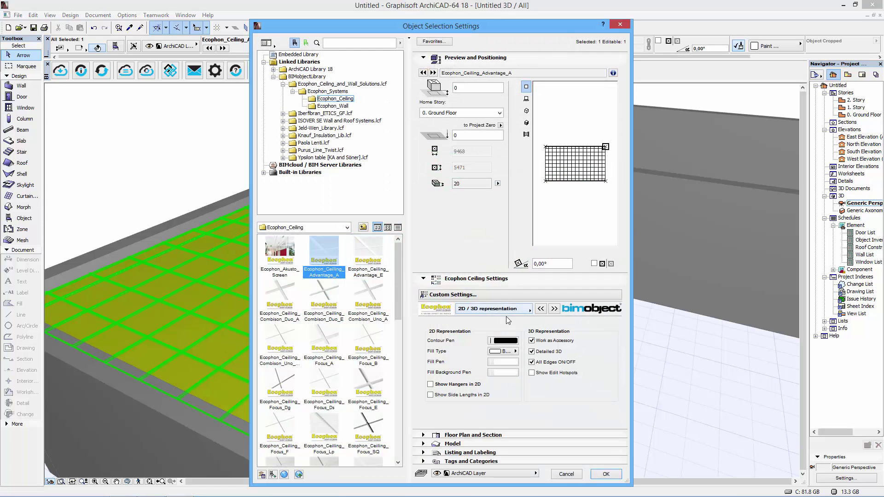
left_click(541, 309)
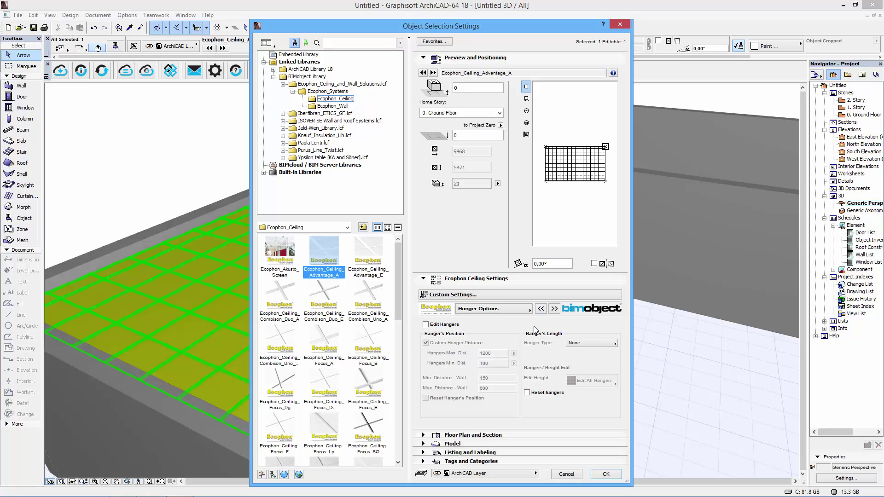
left_click(598, 346)
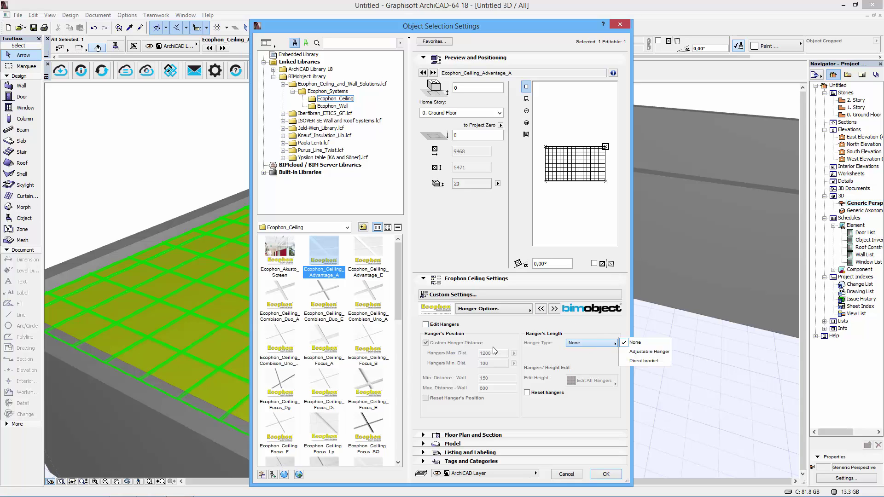
left_click(638, 361)
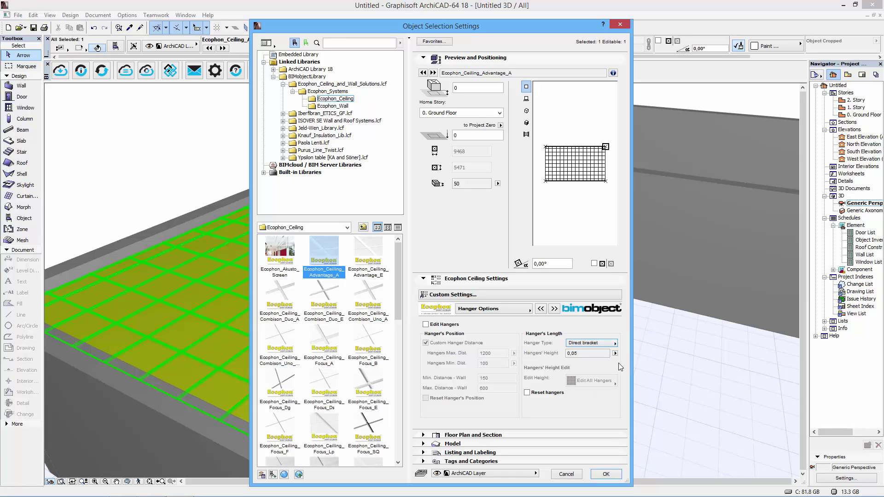
left_click(616, 354)
left_click(613, 475)
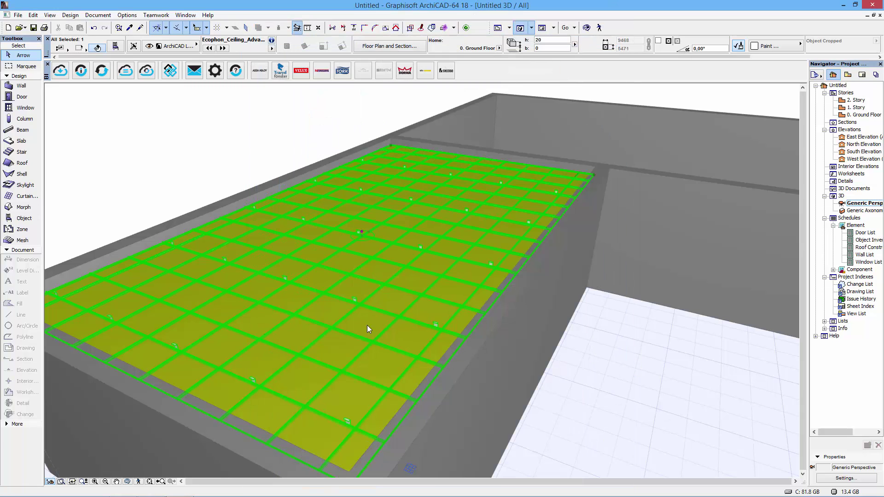
left_click(218, 182)
scroll(370, 279, "up", 3)
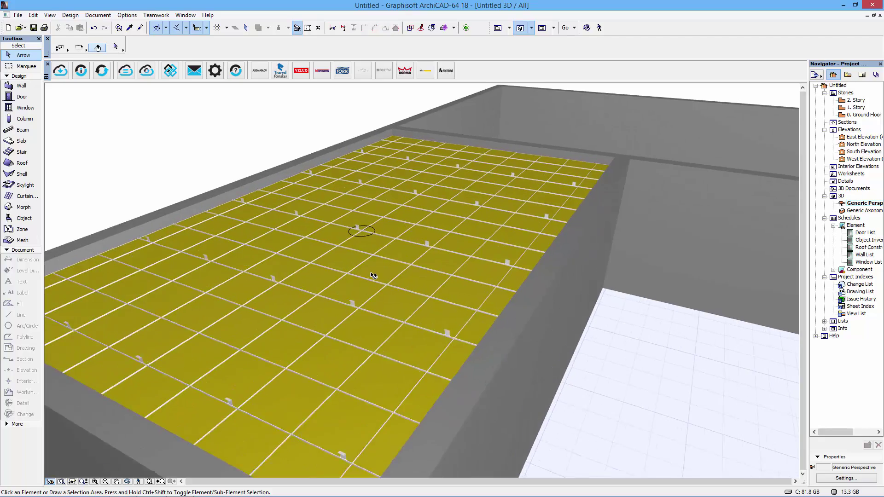
scroll(370, 279, "up", 5)
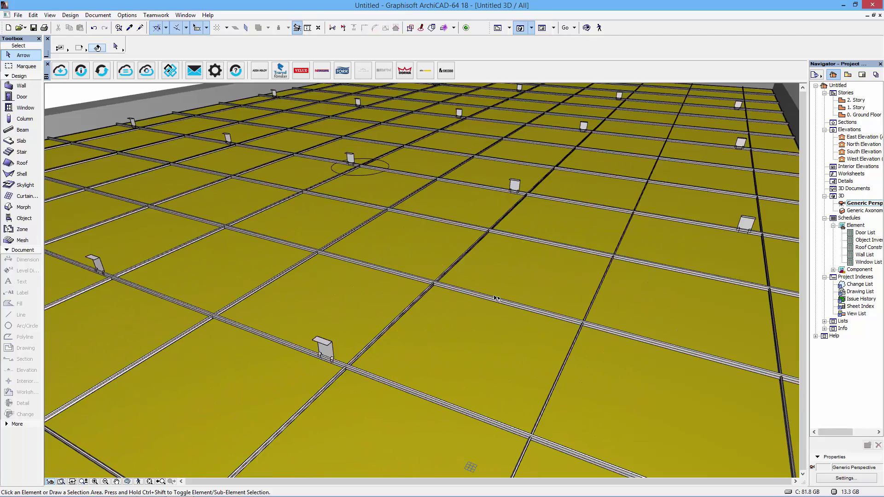
middle_click_drag(537, 294, 430, 197, "shift")
Set the ceiling's hanger type to Adjustable Hanger with a height of 200 and inspect the hangers from several angles.
left_click(433, 203)
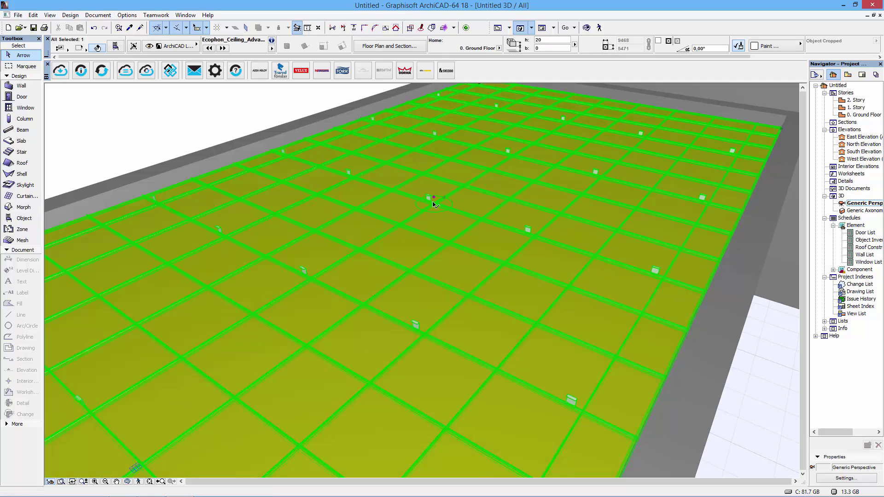
double_click(430, 198)
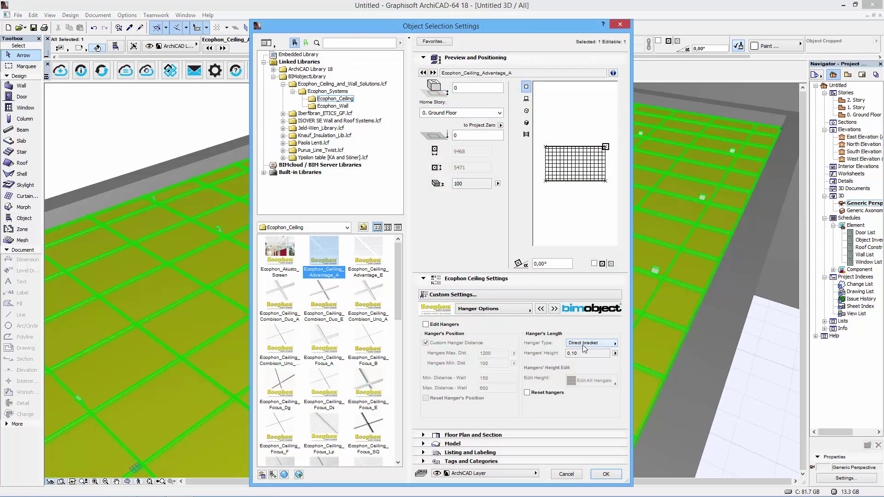
left_click(589, 343)
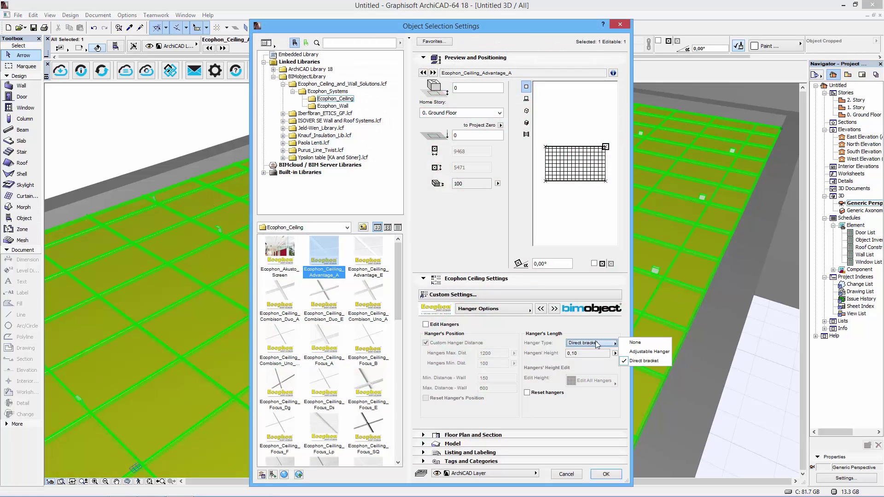
left_click(634, 351)
left_click(615, 353)
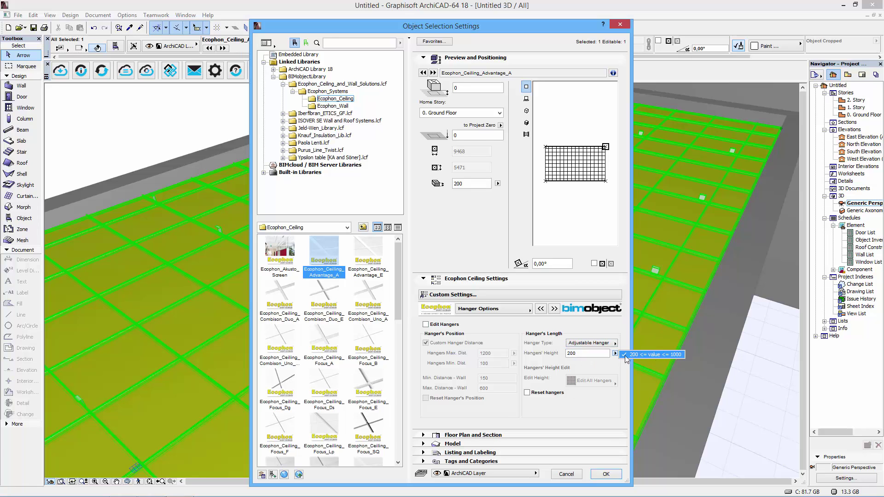
left_click(598, 369)
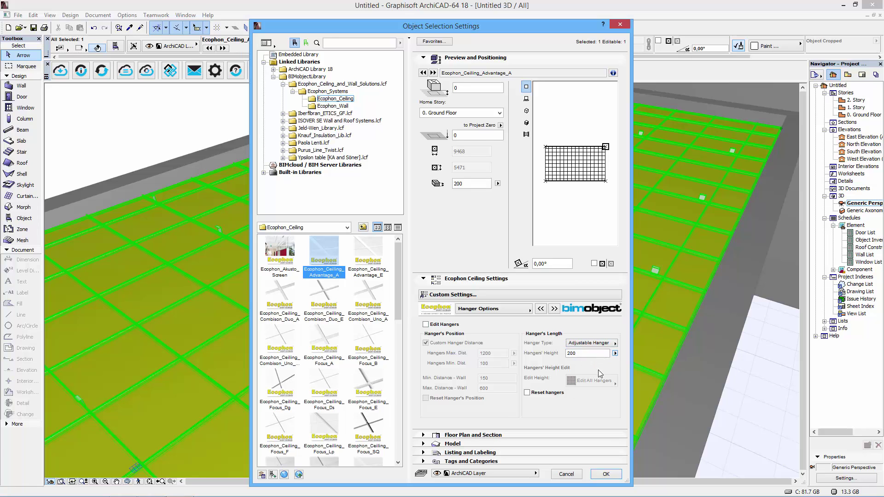
left_click(606, 475)
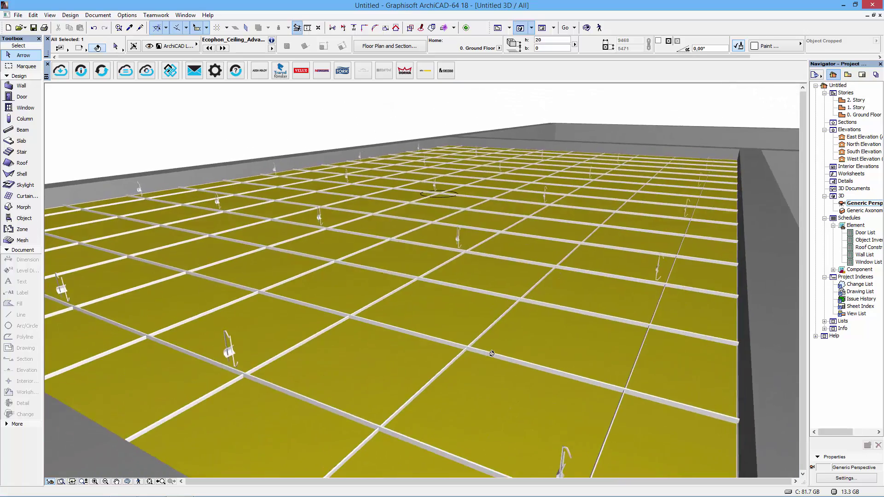
middle_click_drag(491, 354, 490, 347, "shift")
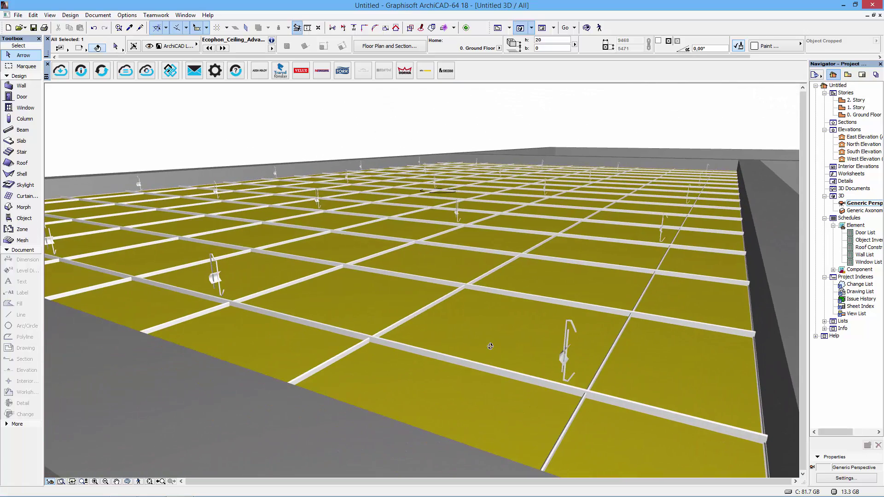
scroll(489, 349, "down", 10)
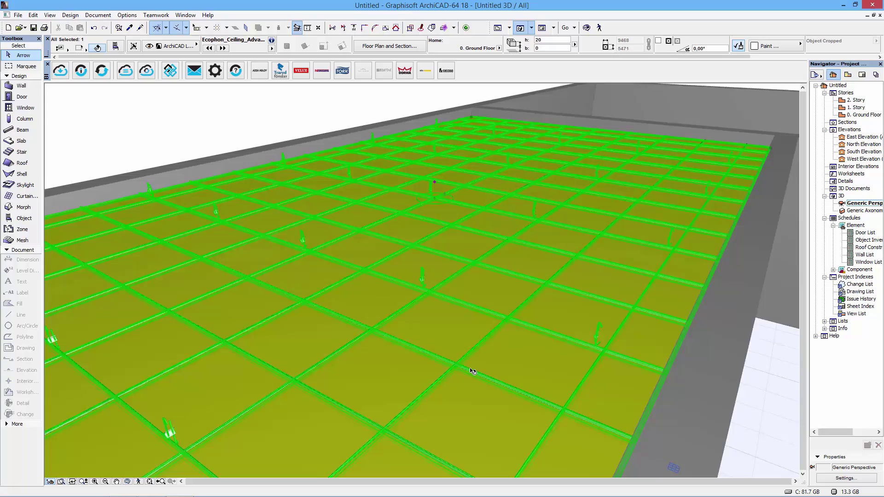
scroll(462, 320, "down", 2)
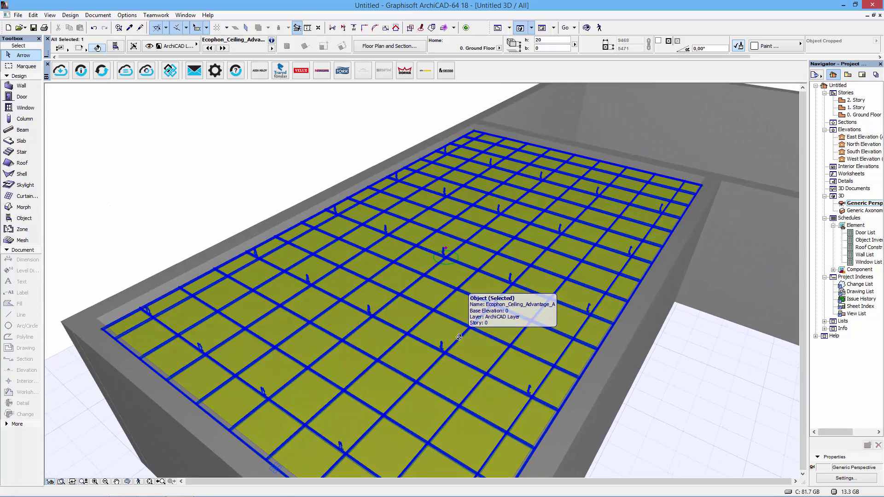
middle_click_drag(558, 354, 449, 300, "shift")
Switch to the ground floor plan and open the Interior Wizard's room accessories for zone 02.
double_click(863, 115)
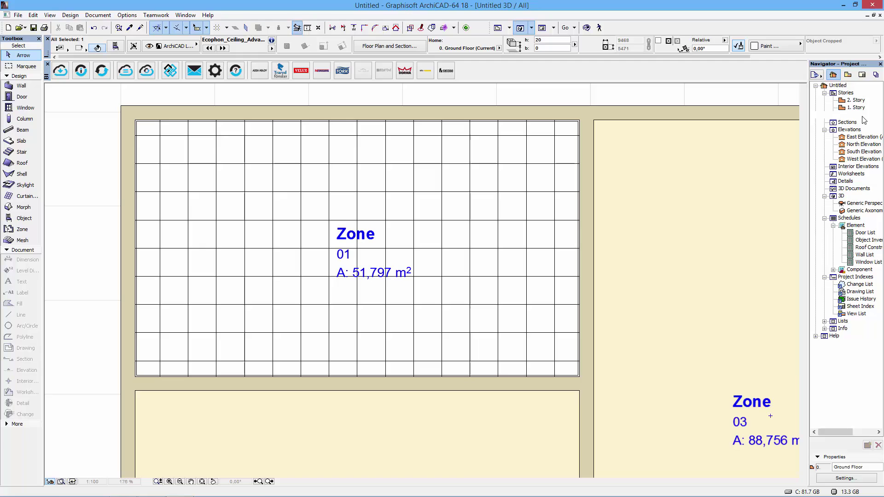
scroll(447, 264, "up", 3)
scroll(447, 269, "down", 3)
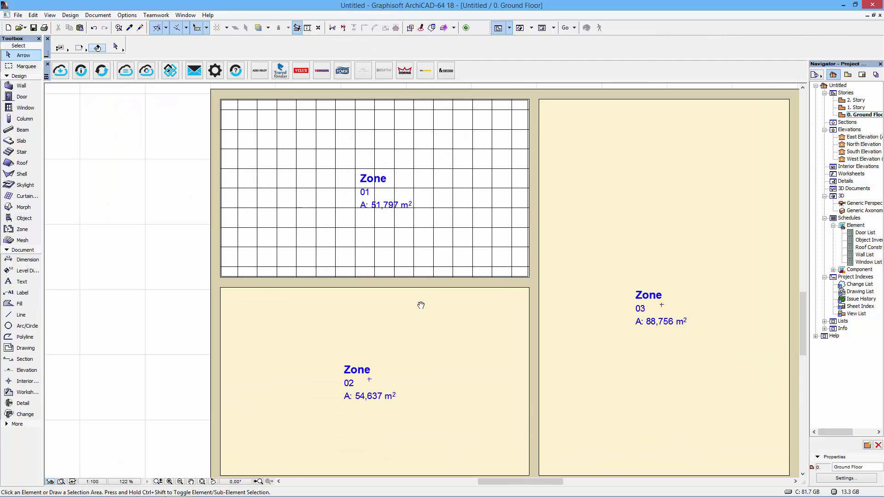
scroll(391, 327, "down", 3, "shift")
left_click(361, 290)
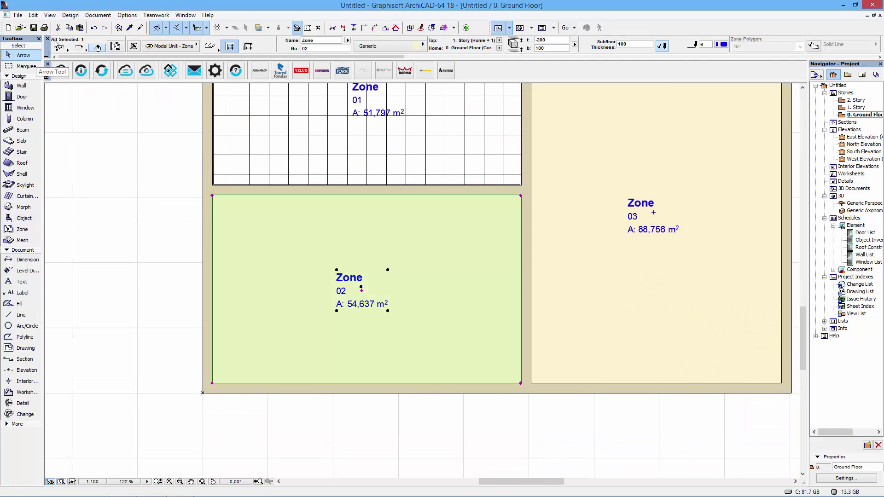
left_click(70, 15)
mouse_move(144, 226)
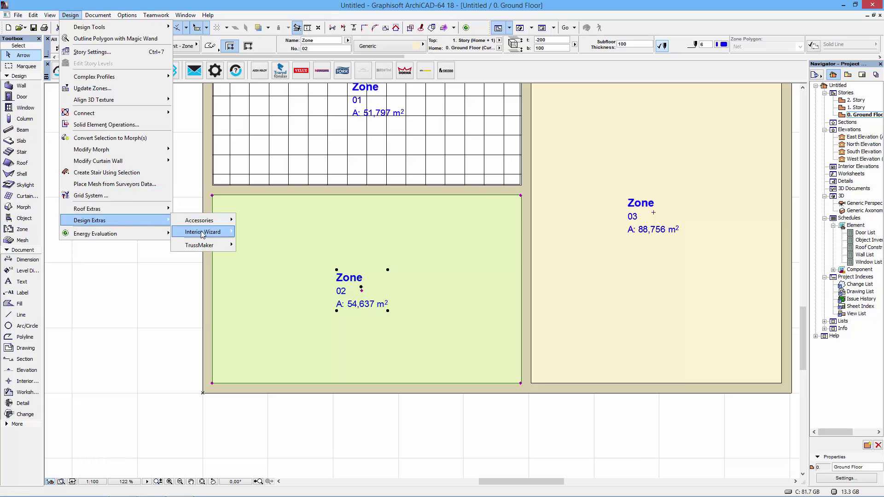
mouse_move(218, 233)
left_click(279, 232)
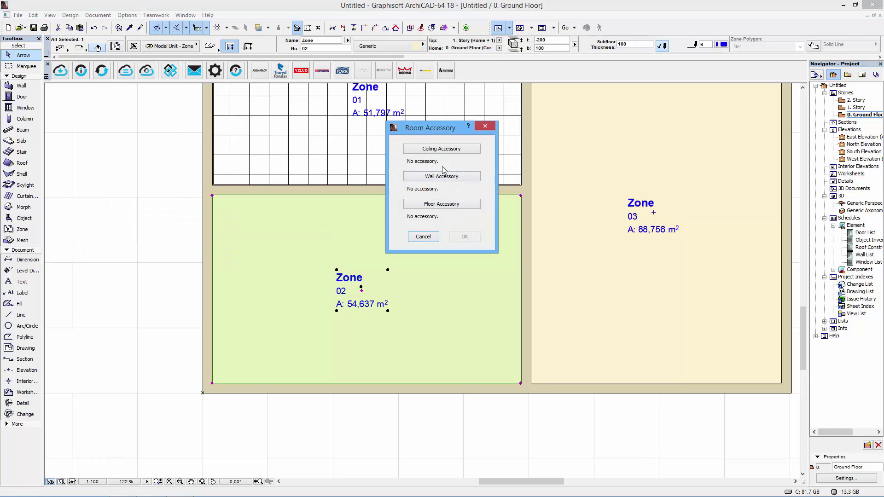
Choose Ecophon_Ceiling_Combison_Duo_E as the ceiling accessory for zone 02.
left_click(442, 152)
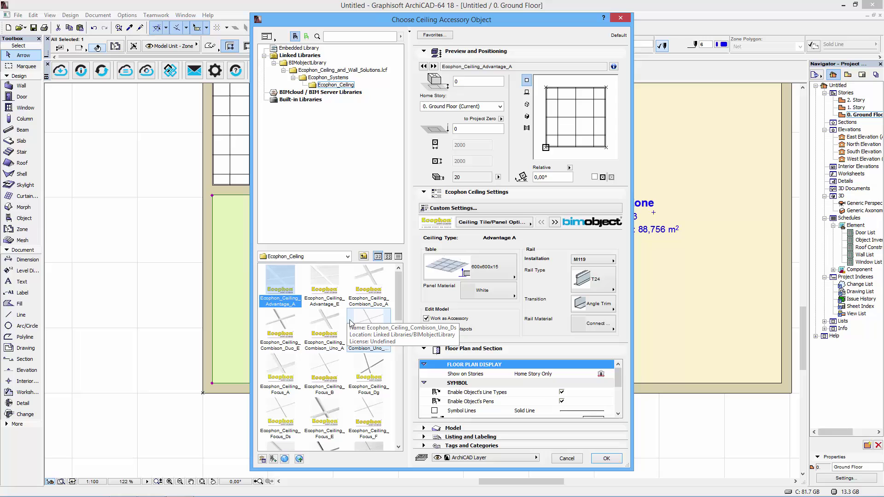
left_click(301, 341)
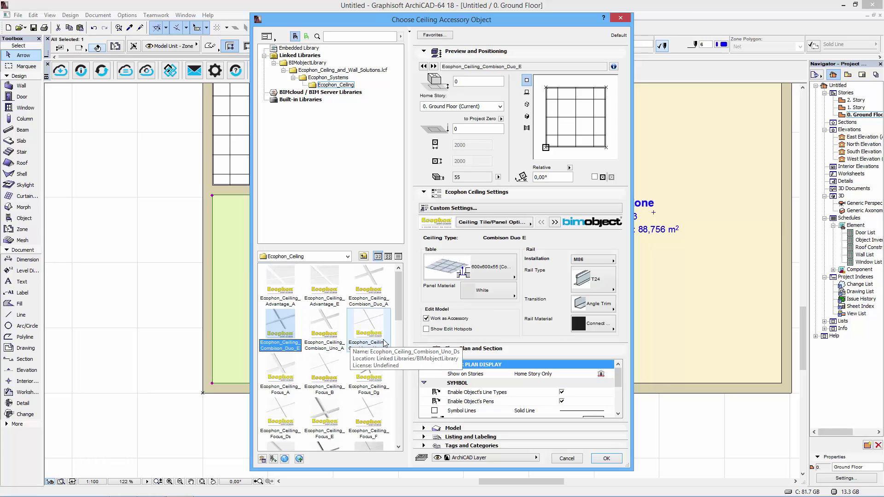
left_click_drag(402, 305, 399, 316)
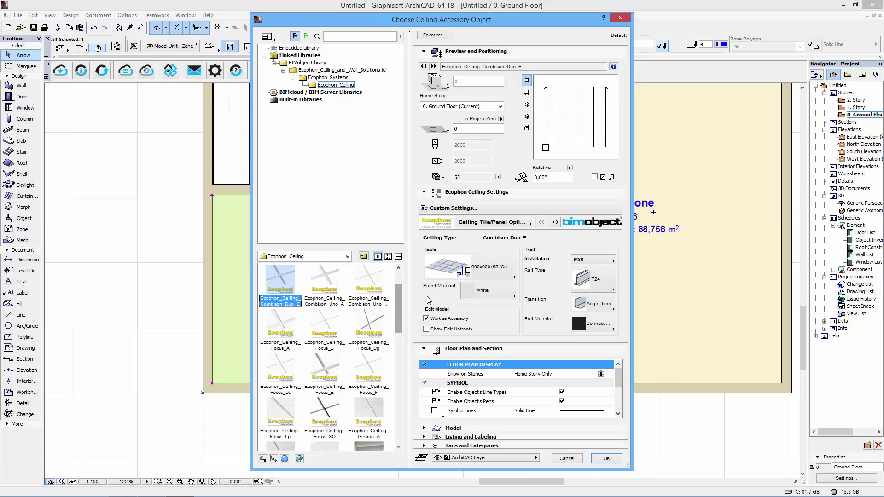
left_click(578, 324)
left_click(555, 315)
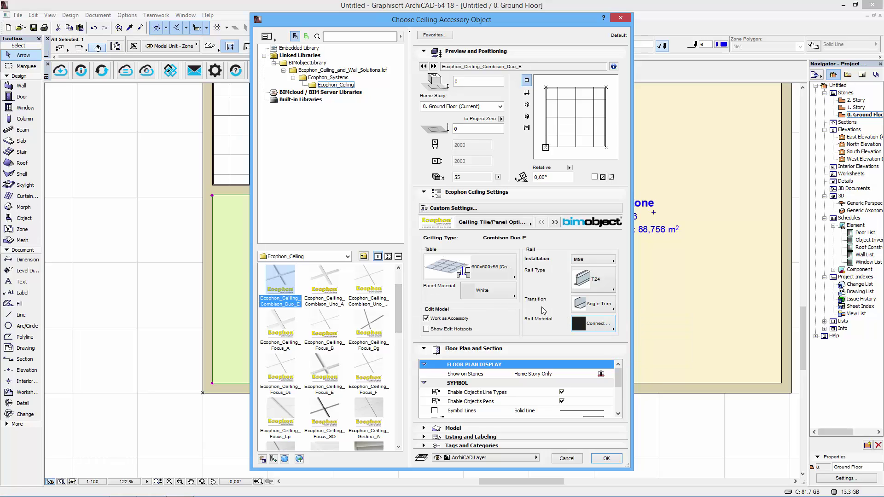
left_click(489, 282)
left_click(558, 270)
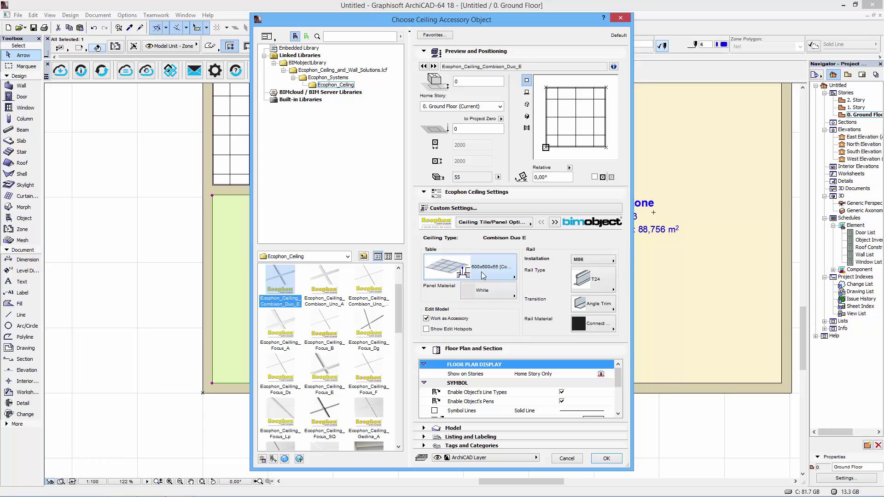
Set the rail material to Connect grey 01 metallic and place the Combison Duo E ceiling in zone 02.
left_click(585, 325)
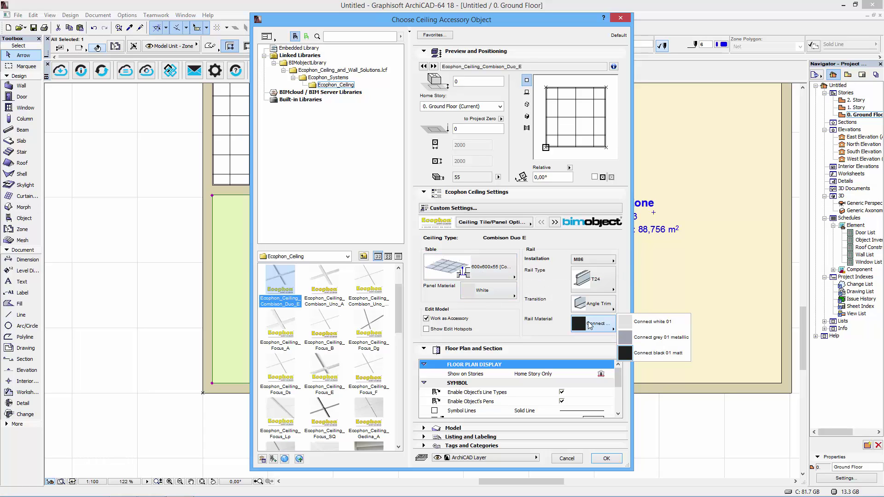
left_click(647, 337)
left_click(607, 262)
left_click(607, 262)
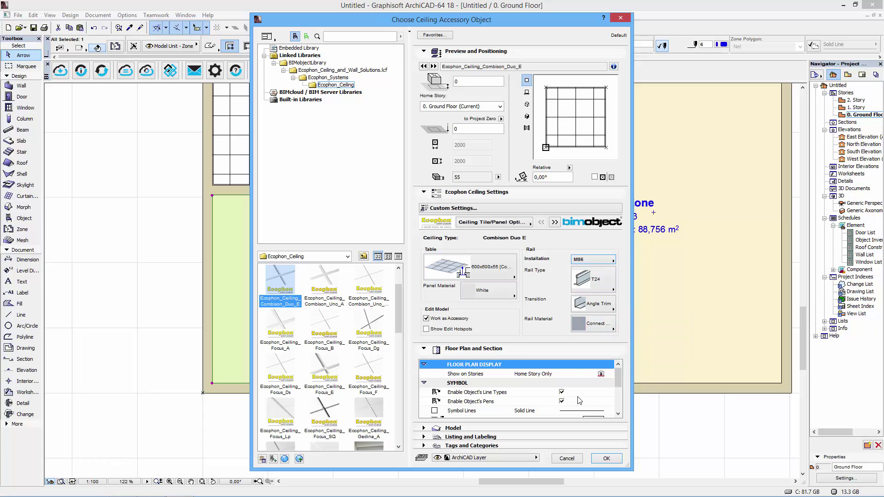
left_click(607, 459)
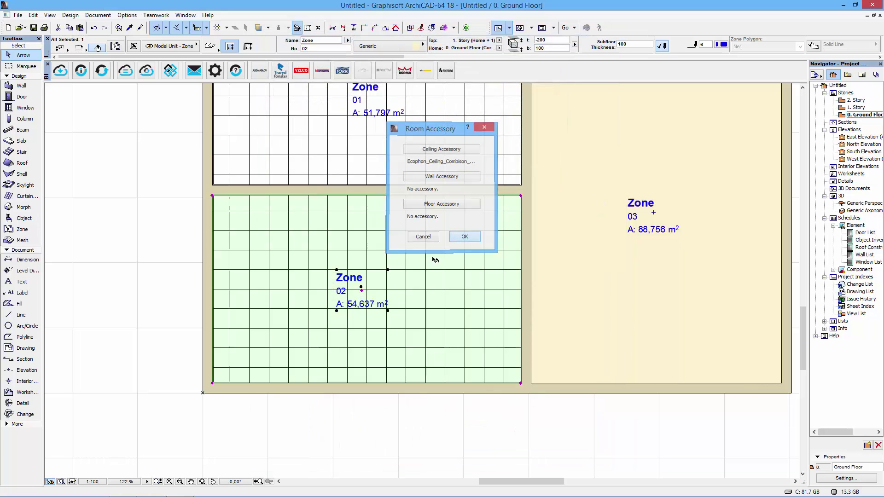
left_click(351, 309)
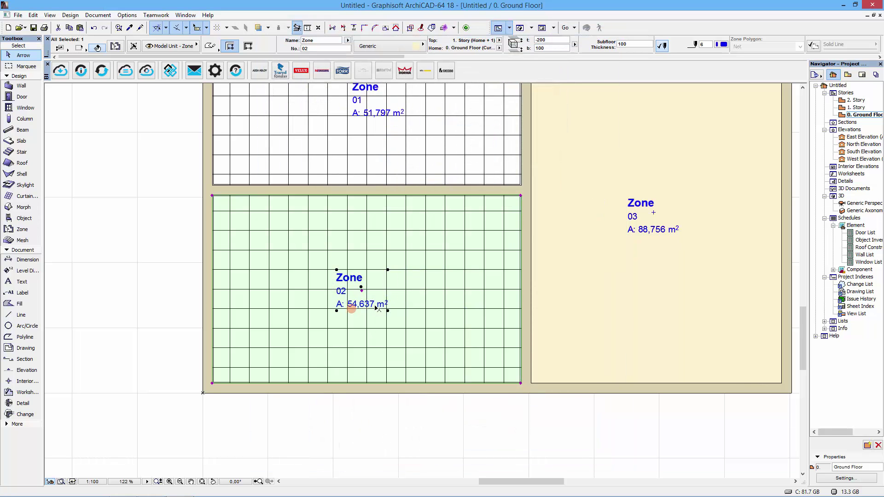
double_click(409, 291)
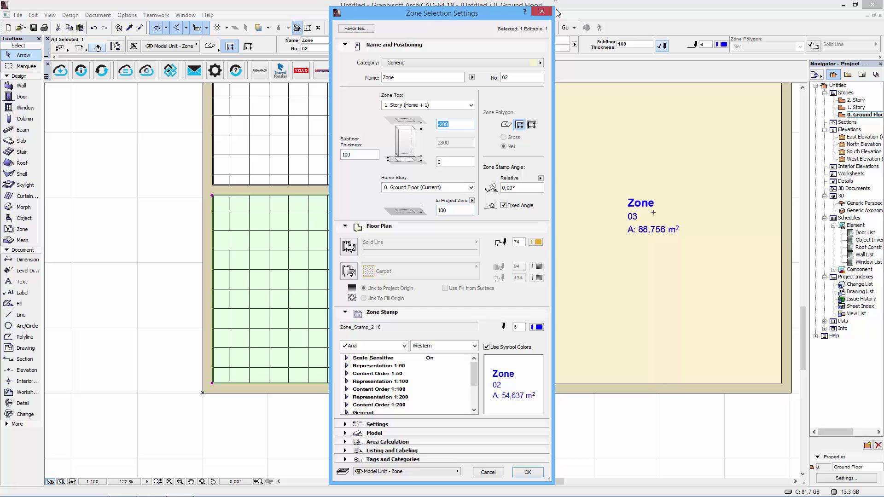
left_click(541, 13)
Enable hanger editing for the Combison Duo E ceiling in zone 02 and set its hanger type to Adjustable Hanger.
left_click(405, 291)
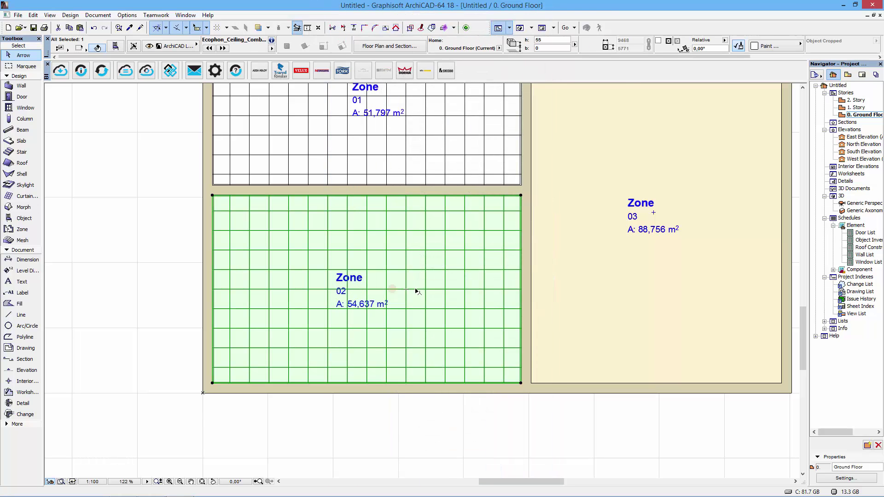
double_click(418, 289)
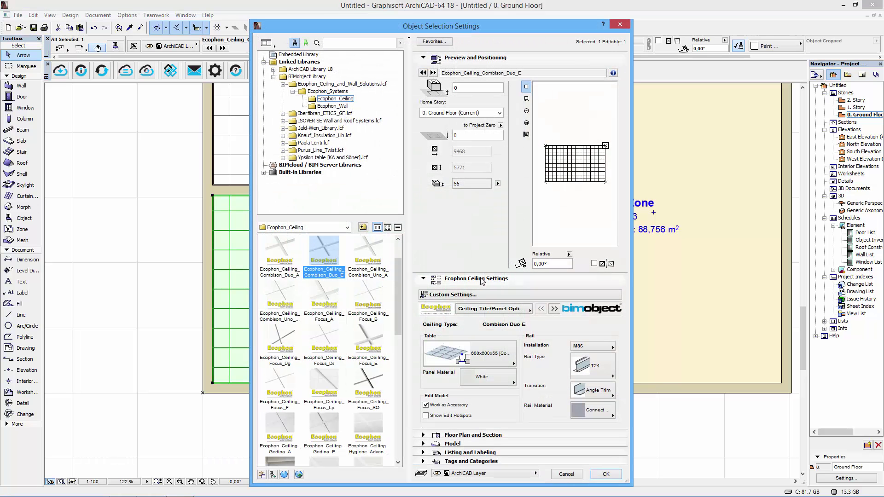
left_click(555, 308)
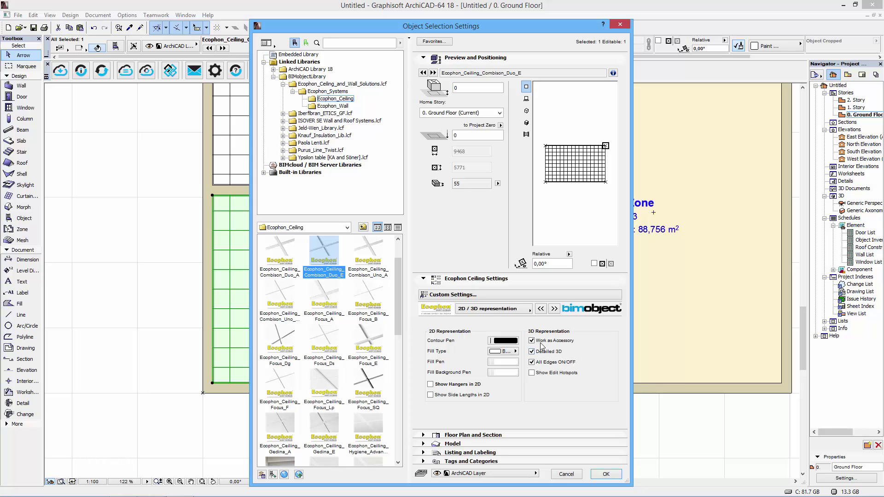
left_click(542, 309)
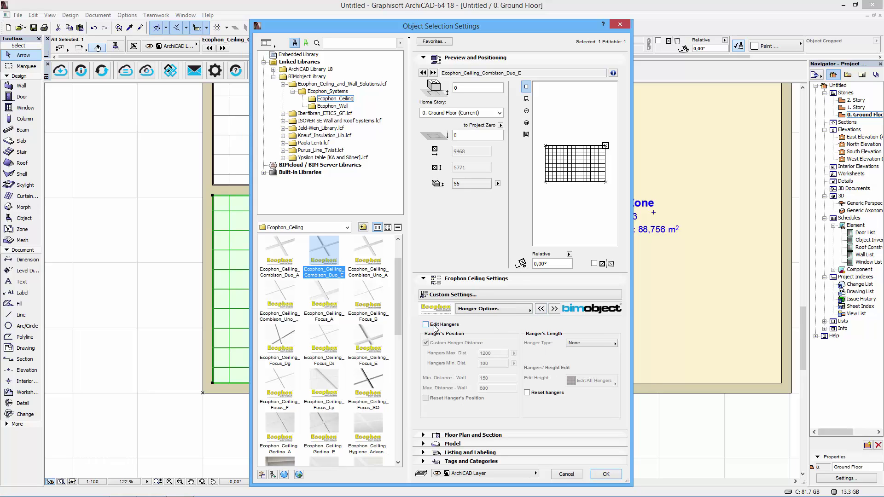
left_click(426, 324)
left_click(579, 345)
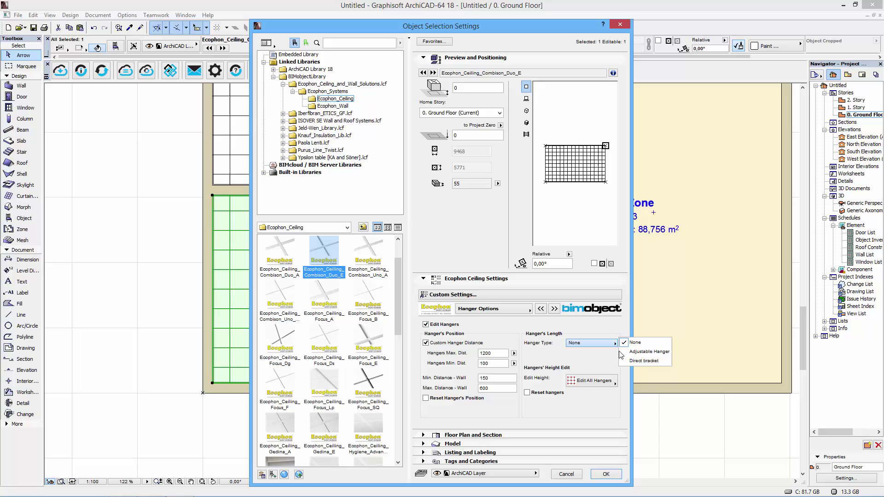
left_click(632, 352)
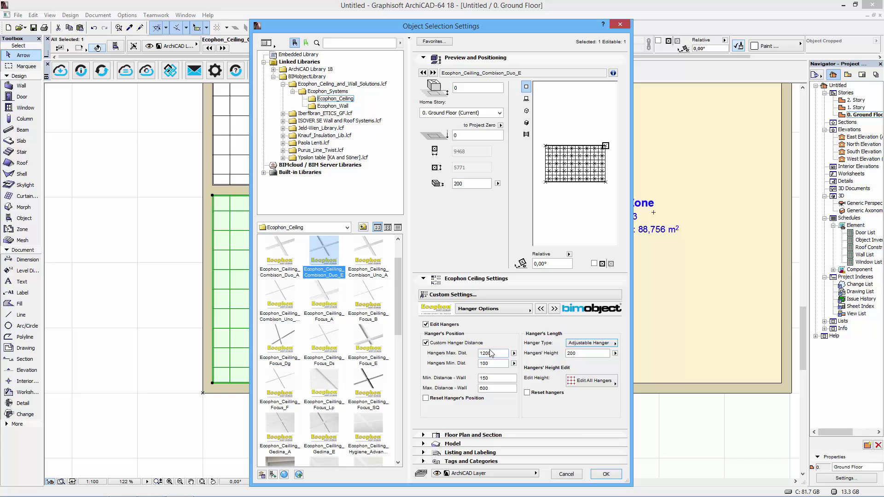
left_click(606, 475)
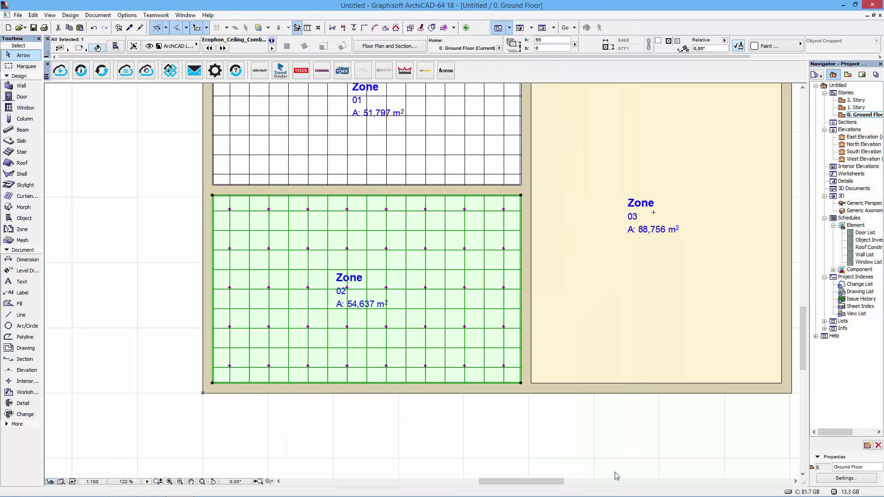
left_click(395, 439)
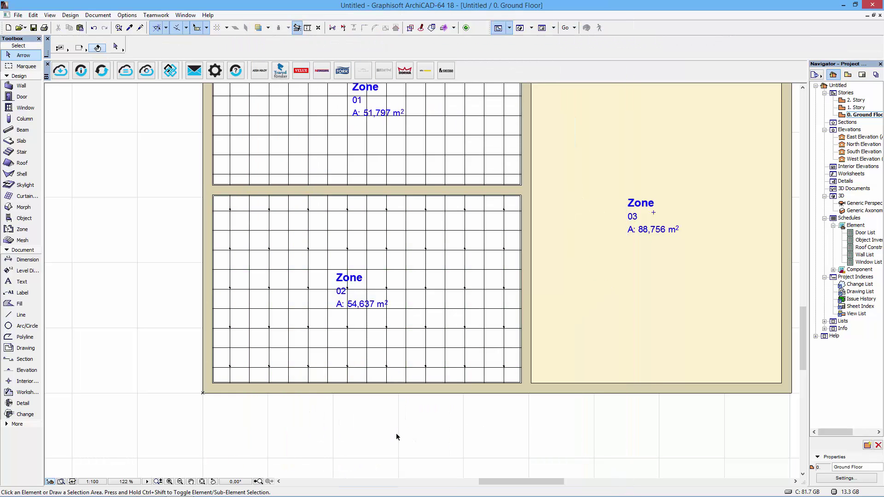
Inspect the zone 02 ceiling's hangers in the generic perspective and return to the ground floor plan.
double_click(860, 203)
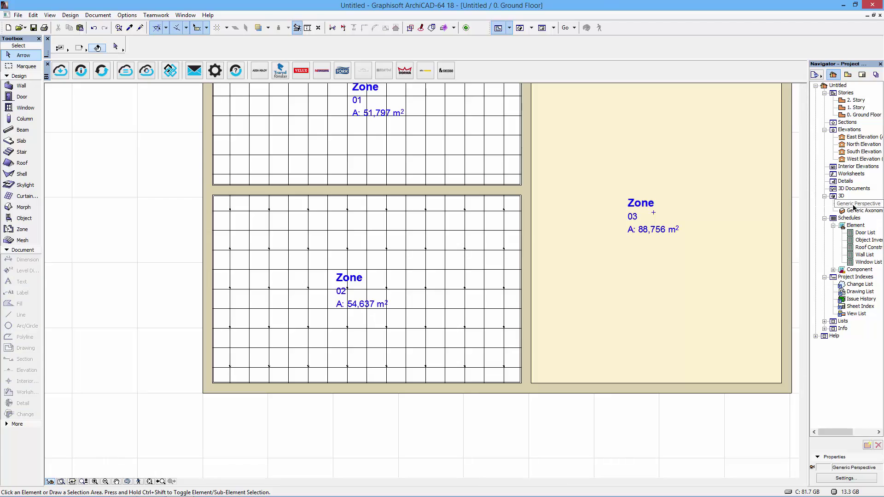
middle_click_drag(550, 411, 349, 379, "shift")
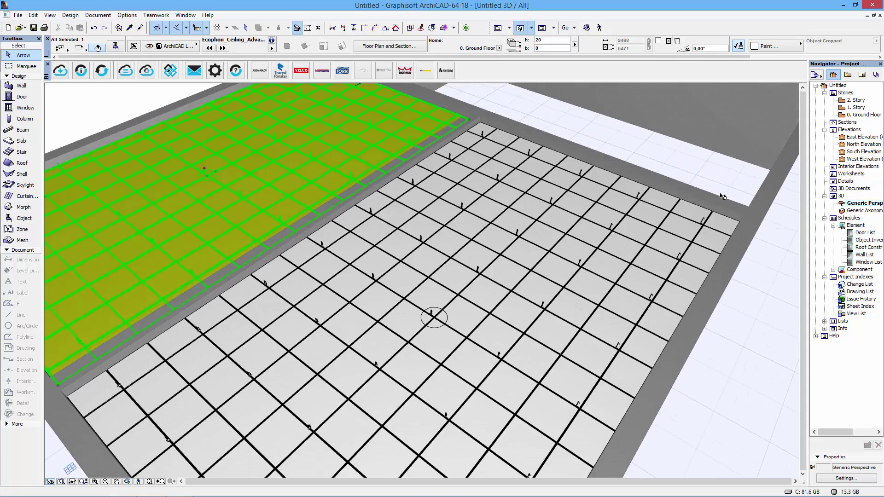
double_click(858, 115)
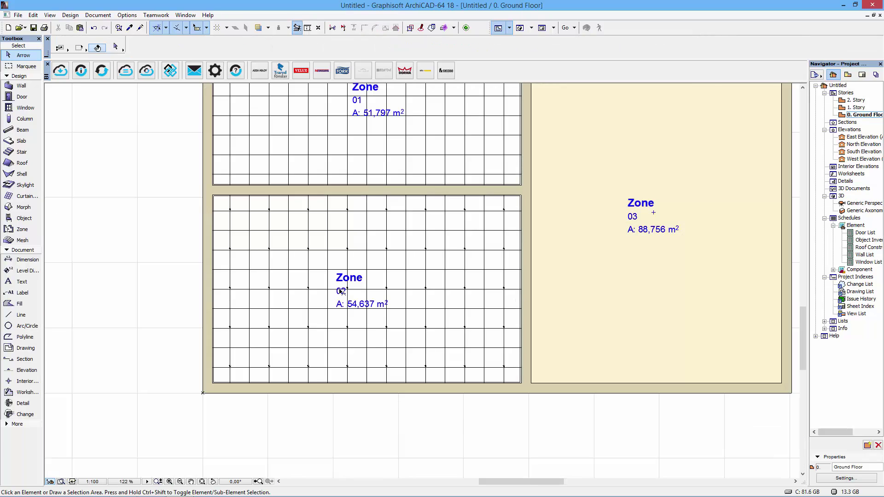
Select the zone 02 ceiling and shift the uppermost hanger of its fifth column along the rail, away from the upper wall.
scroll(341, 291, "up", 3)
scroll(343, 293, "up", 1)
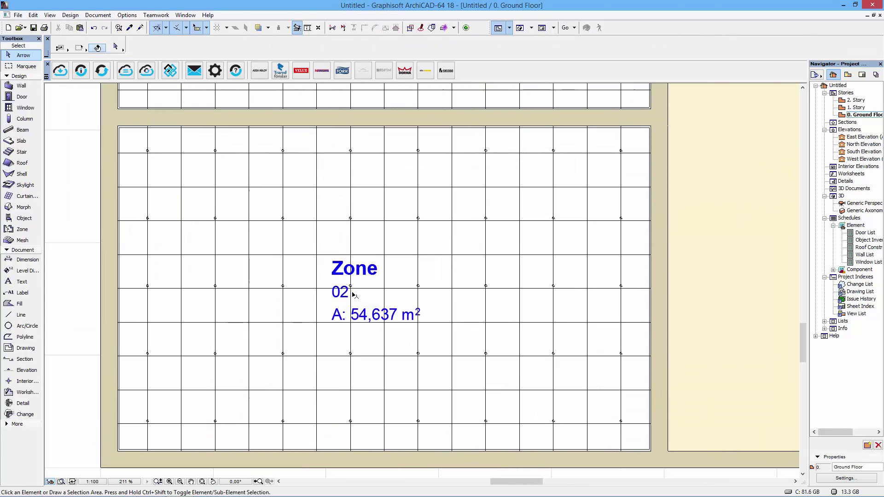
left_click(351, 302)
scroll(385, 317, "up", 2)
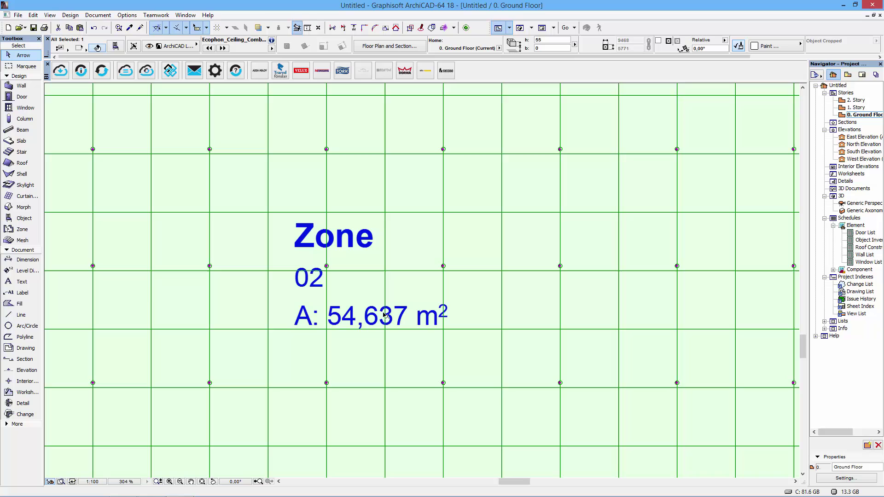
scroll(443, 270, "up", 1)
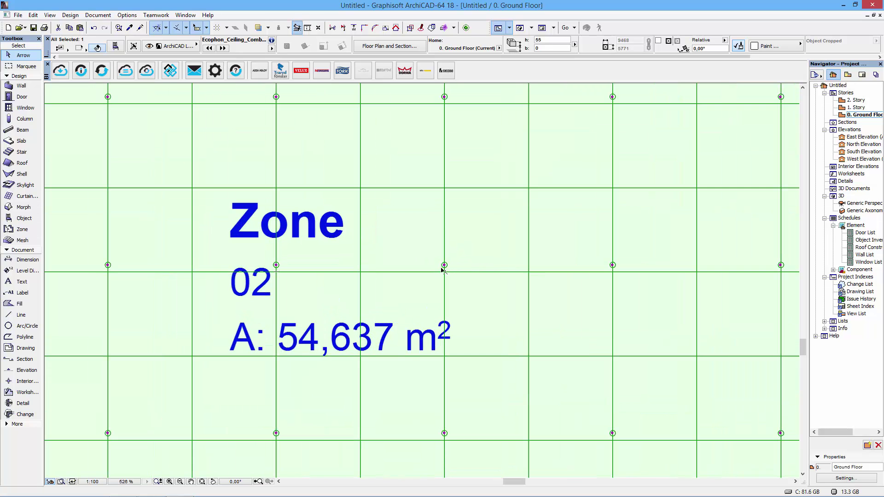
scroll(446, 204, "up", 10)
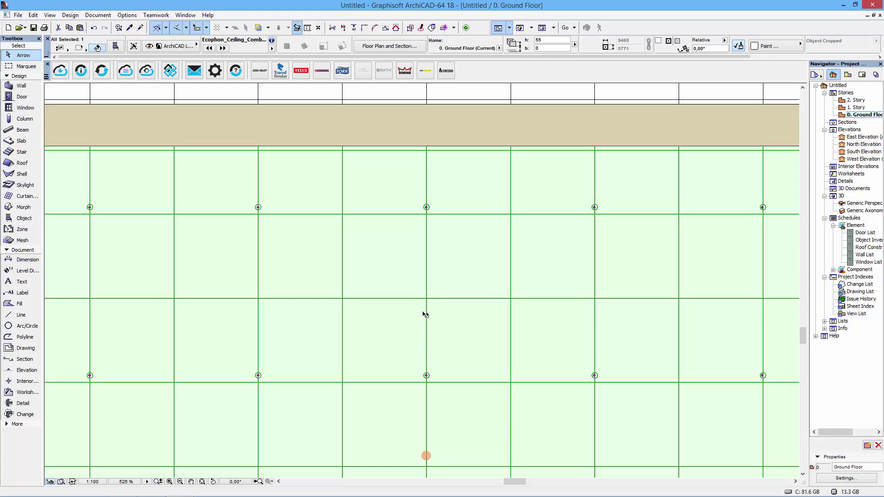
left_click(427, 208)
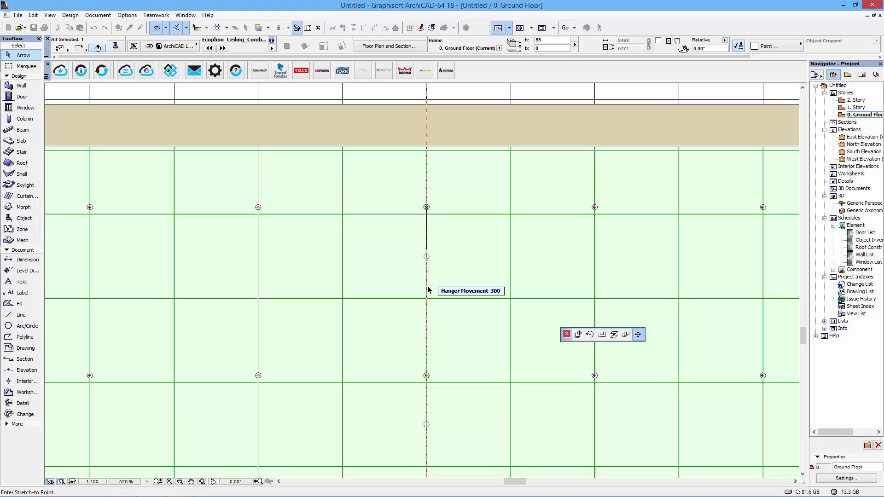
left_click(426, 243)
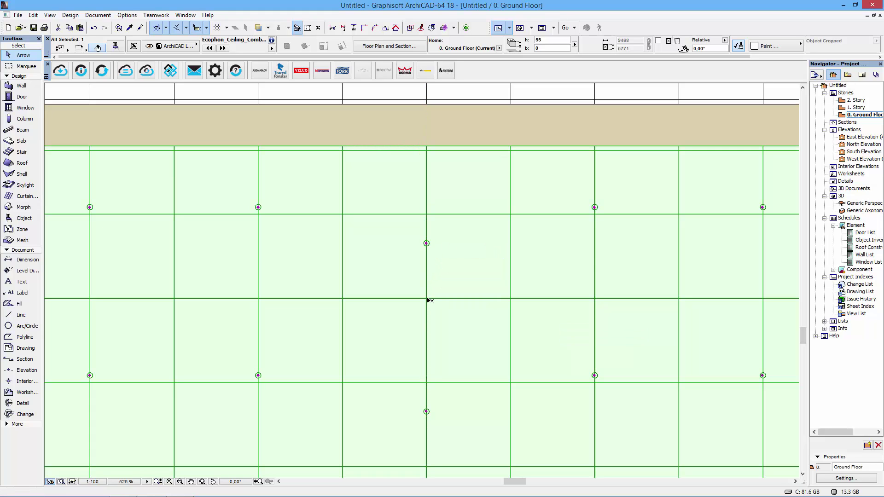
left_click(426, 243)
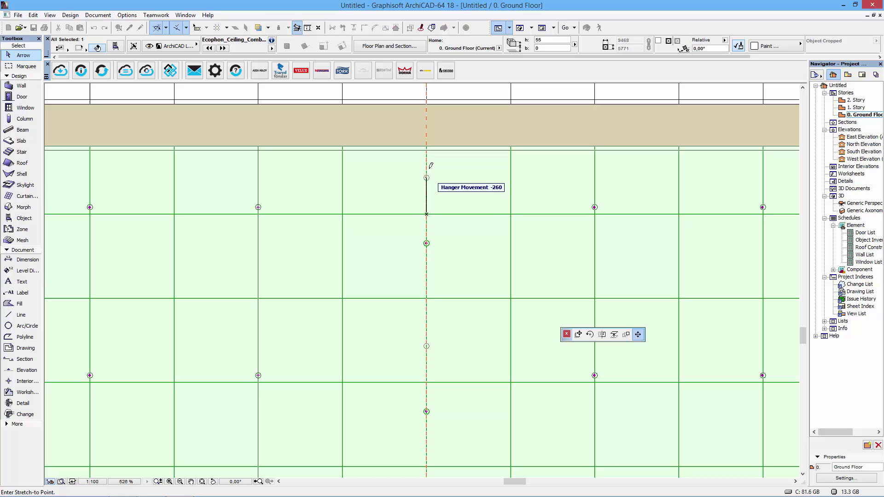
left_click(427, 258)
scroll(428, 299, "up", 2)
scroll(420, 296, "down", 3)
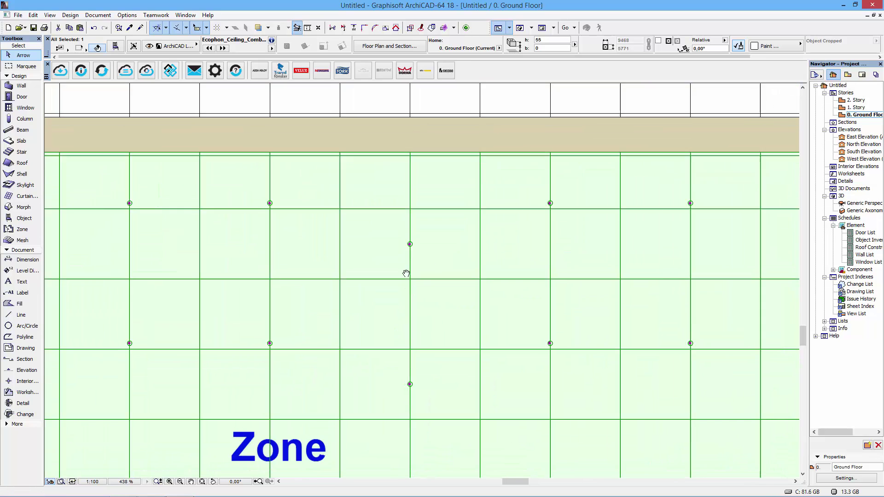
Move the second hanger in the same column up along the rail, closer to the first one, and deselect the ceiling.
left_click(383, 264)
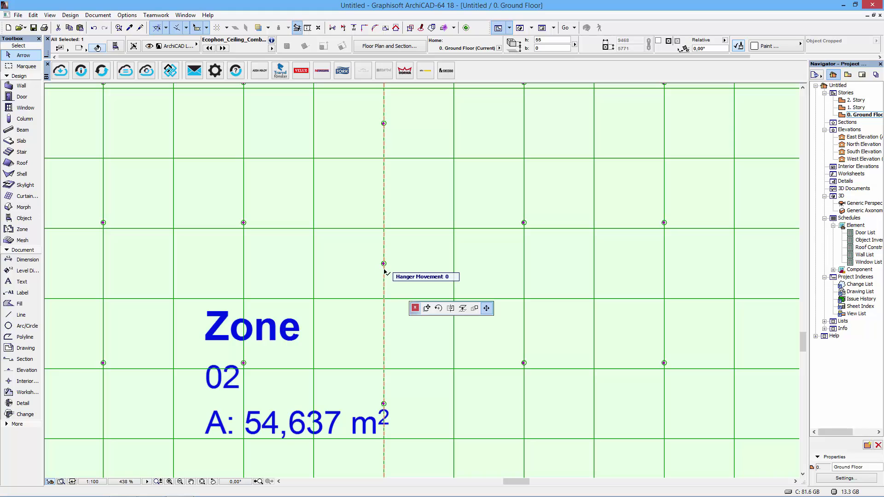
left_click(399, 181)
key("Escape")
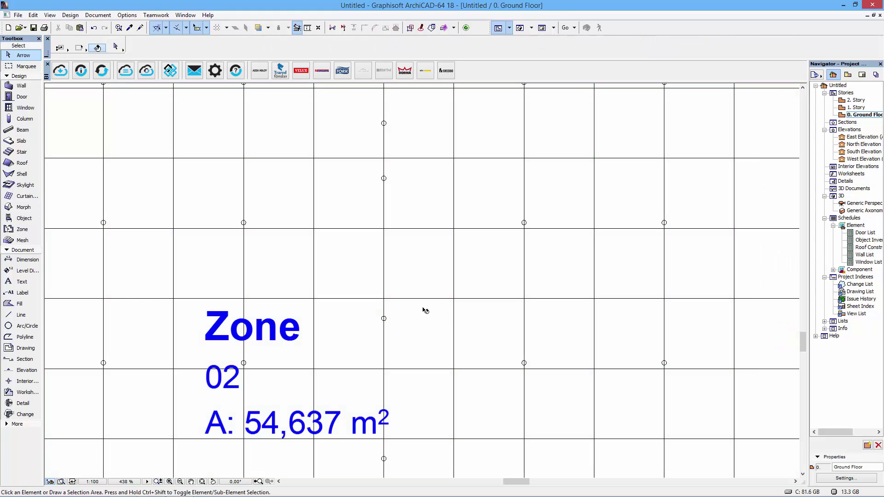
Inspect the repositioned hangers of the zone 02 ceiling up close and from a wider angle in the generic perspective.
double_click(855, 205)
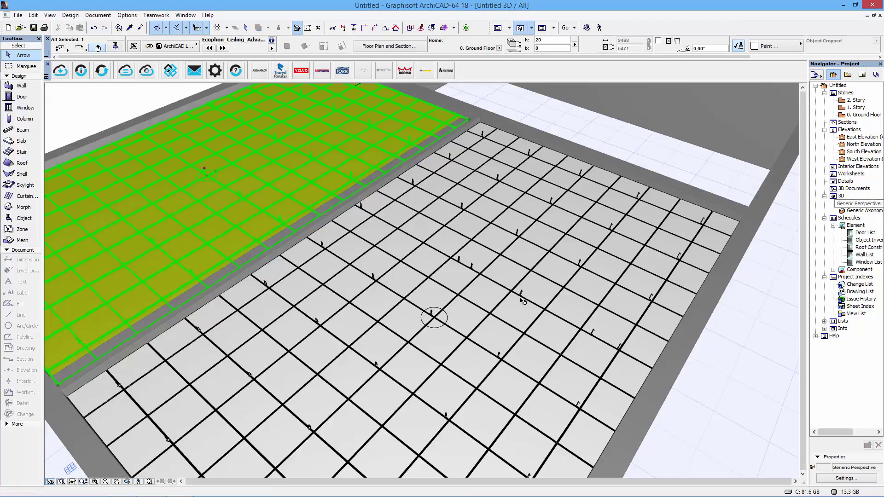
middle_click_drag(493, 290, 373, 257, "shift")
scroll(411, 220, "up", 5)
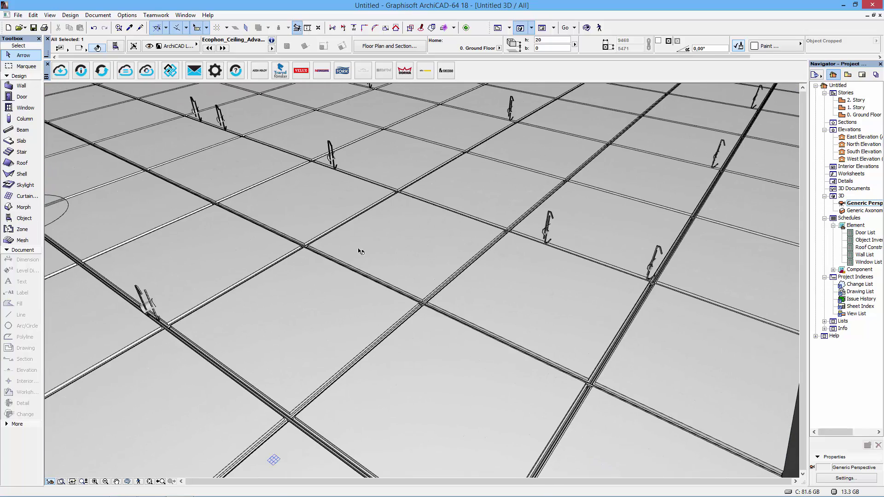
left_click(377, 215)
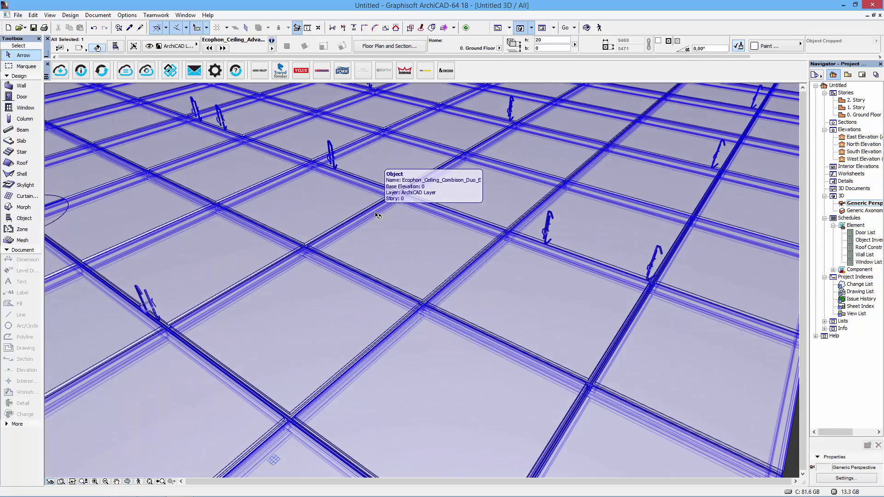
key("Escape")
middle_click_drag(345, 271, 465, 252, "shift")
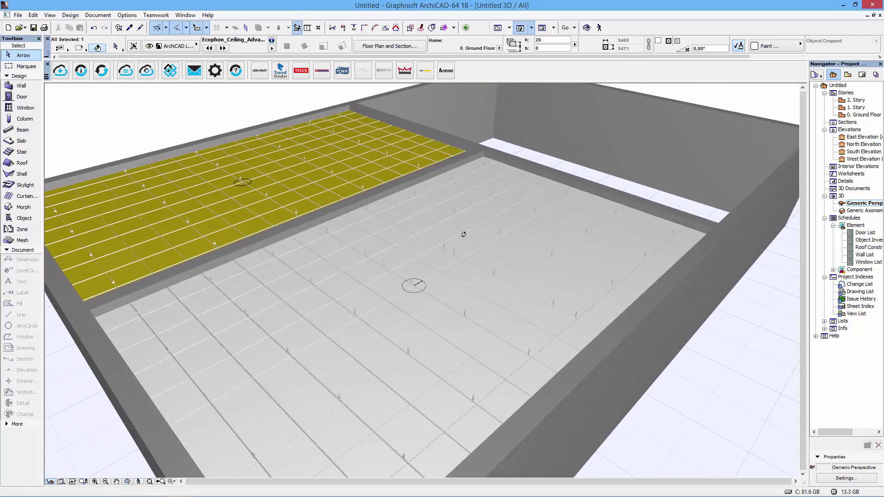
Go through the Combison Duo E ceiling's tile and panel options, keeping the T24 rail type and choosing a Connect rail material.
left_click(465, 259)
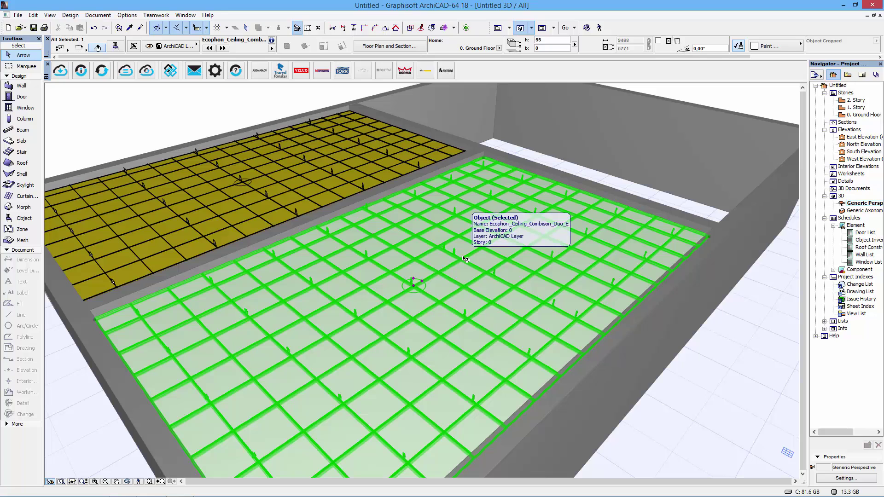
double_click(465, 259)
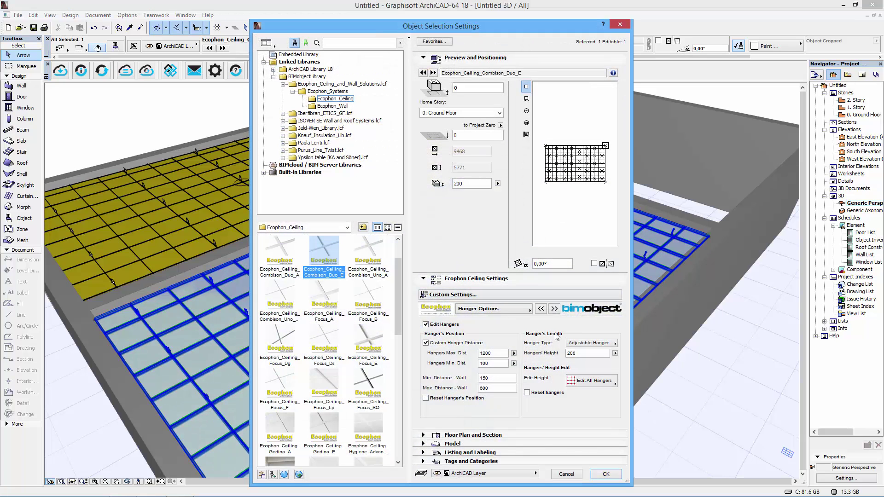
left_click(554, 309)
left_click(515, 310)
left_click(538, 336)
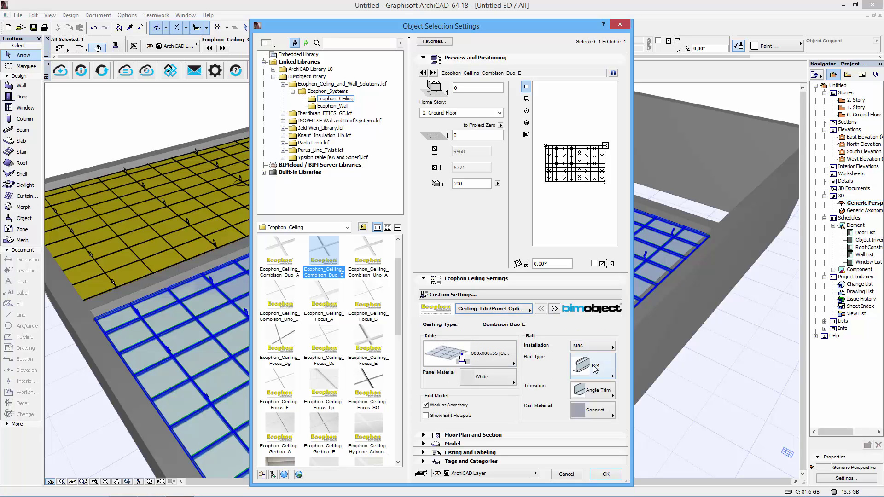
left_click(516, 364)
left_click(597, 377)
left_click(597, 375)
left_click(584, 409)
left_click(635, 441)
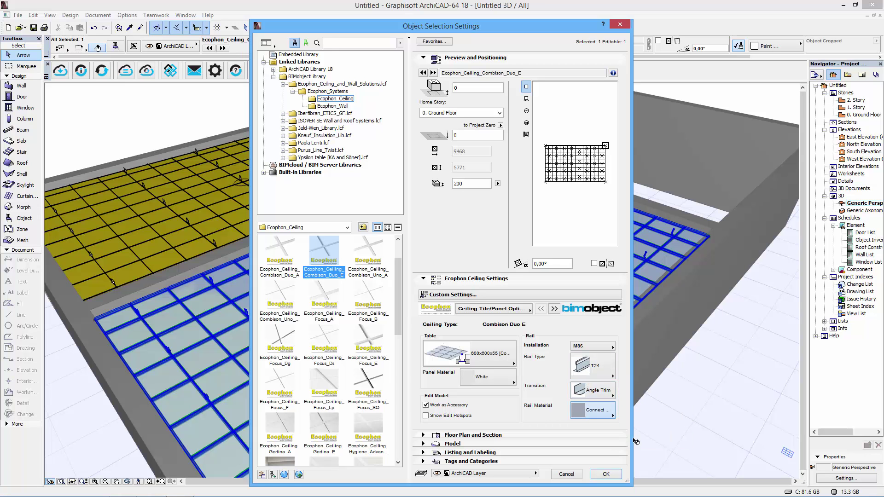
left_click(606, 475)
Inspect the zone 02 ceiling's panels and rails from below in 3D.
middle_click_drag(524, 426, 479, 244, "shift")
scroll(480, 244, "up", 4)
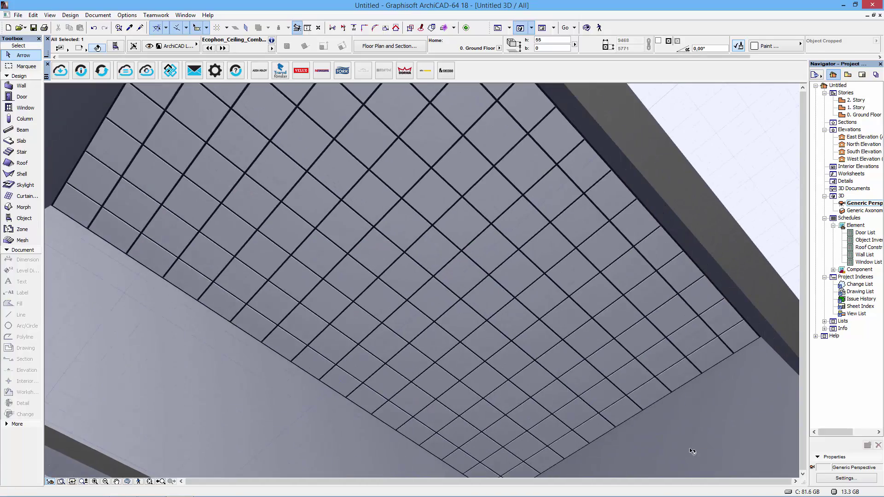
left_click(449, 263)
scroll(449, 264, "up", 4)
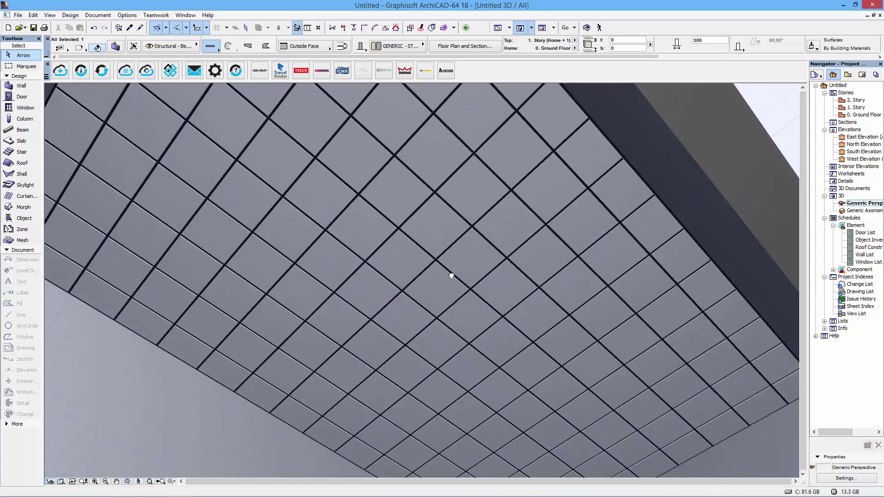
middle_click_drag(434, 245, 470, 283, "shift")
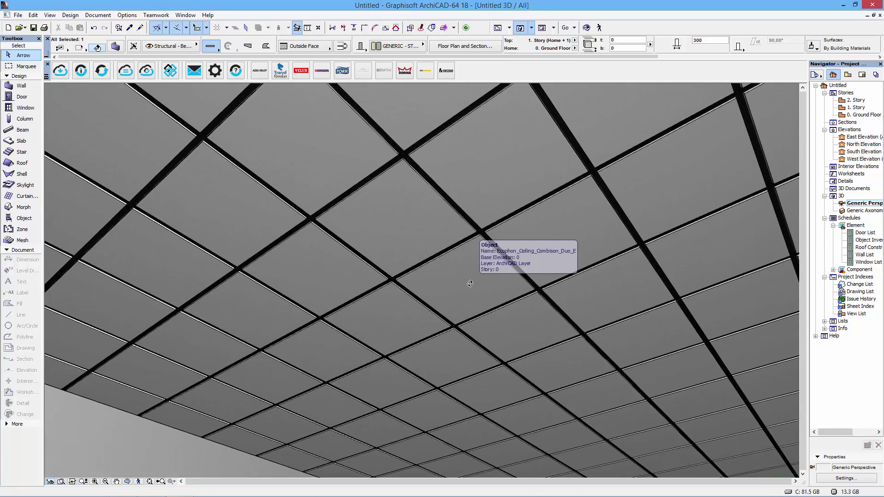
left_click(476, 237)
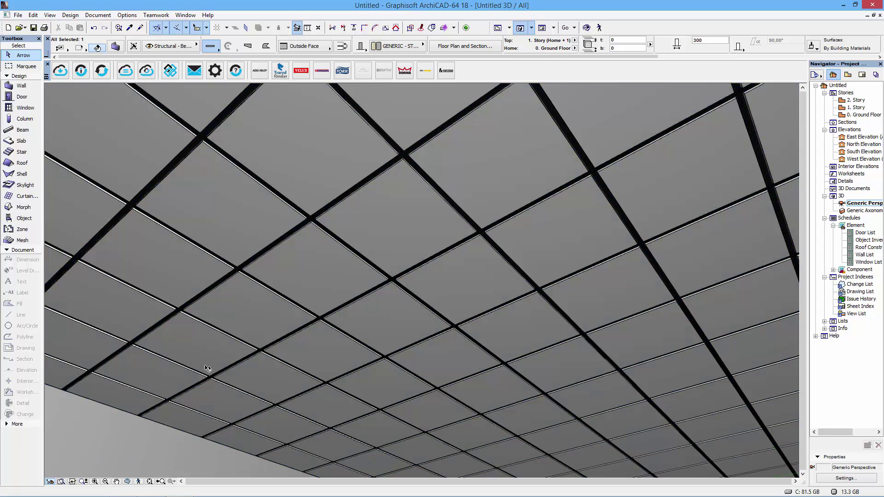
Examine both ceilings from above and select the Combison Duo E ceiling in the generic perspective.
scroll(208, 366, "up", 10)
scroll(261, 311, "down", 10)
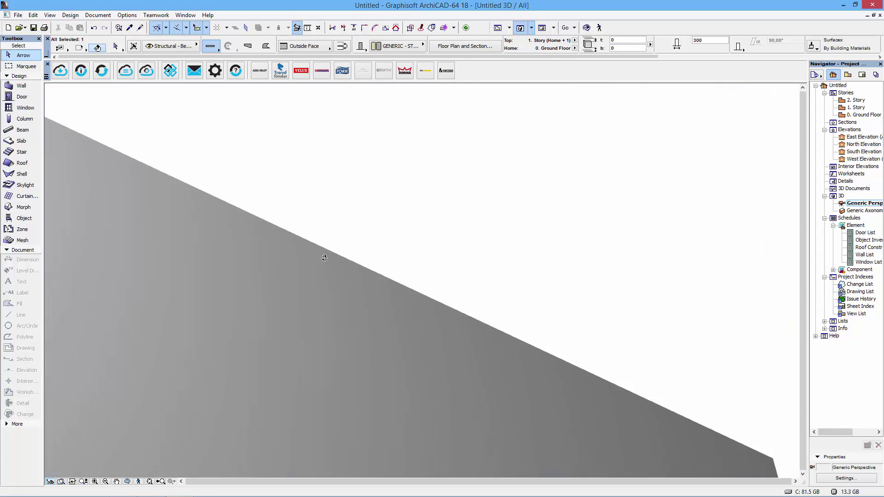
scroll(383, 298, "down", 5)
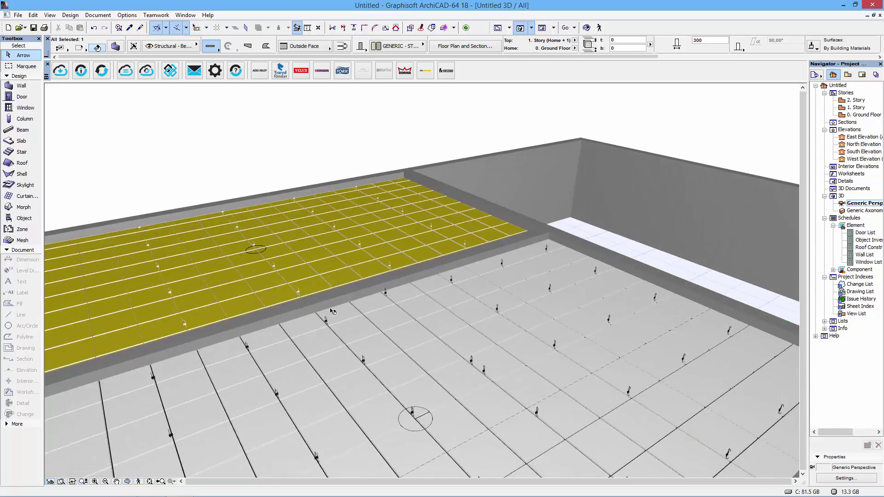
scroll(392, 288, "down", 2)
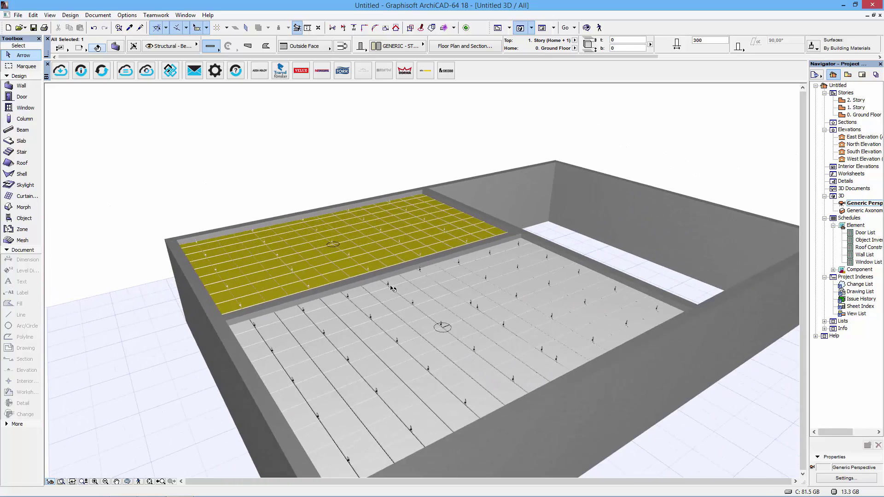
middle_click_drag(387, 289, 409, 302, "shift")
left_click(459, 309)
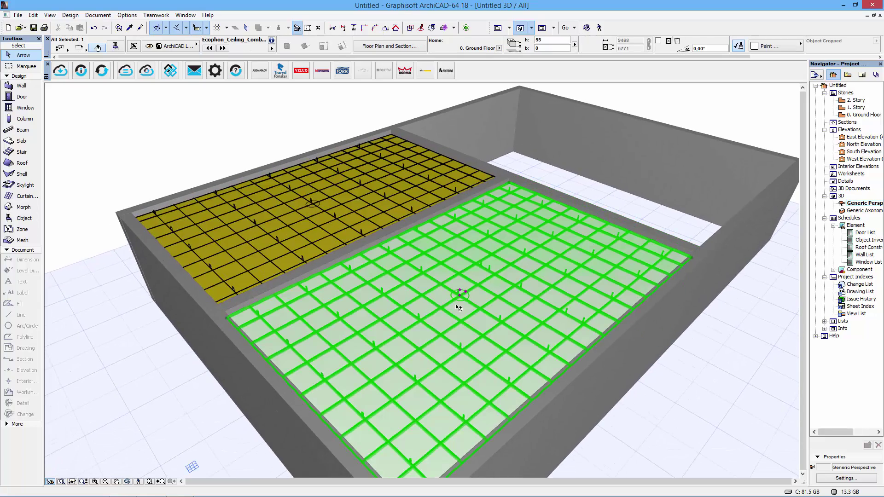
scroll(462, 304, "down", 2)
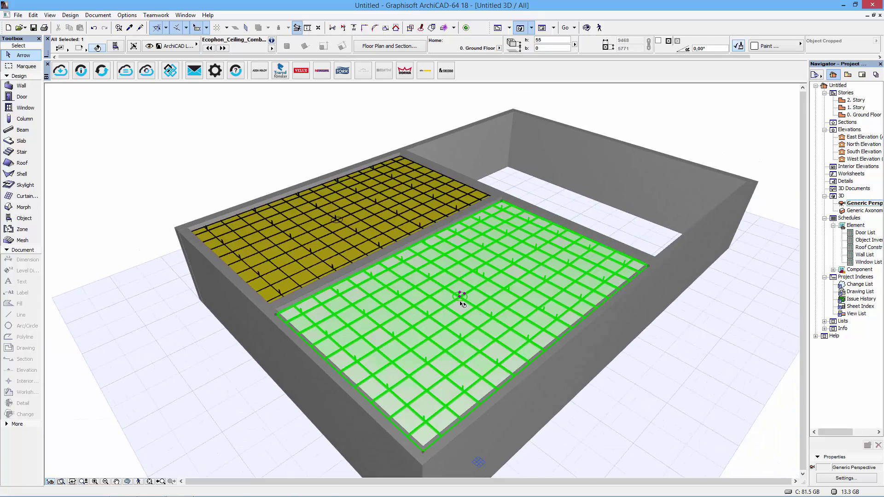
Rotate the boards orientation of the yellow Advantage ceiling about its centre to a diagonal layout and deselect the ceiling.
scroll(431, 305, "up", 4)
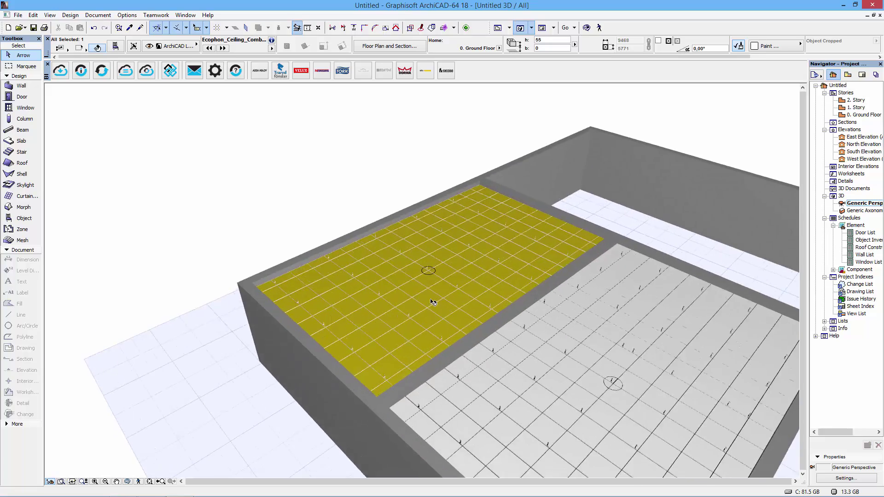
scroll(431, 257, "up", 1)
left_click(427, 257)
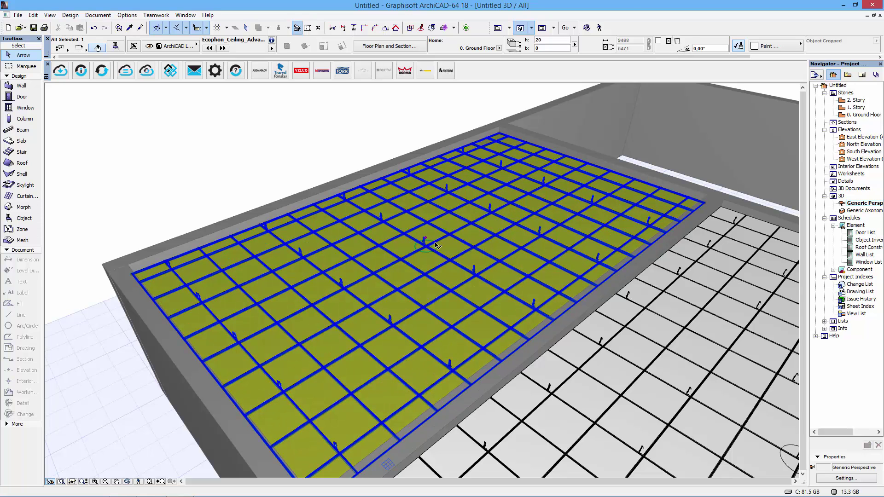
left_click(436, 245)
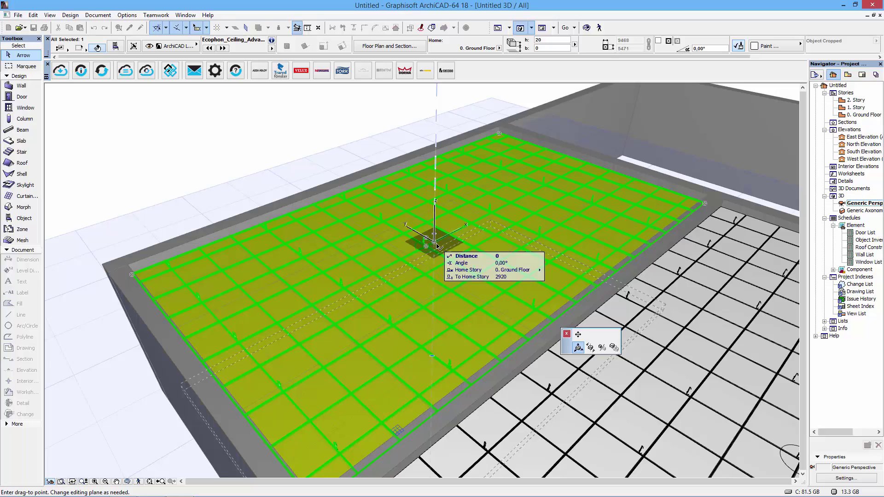
left_click(578, 334)
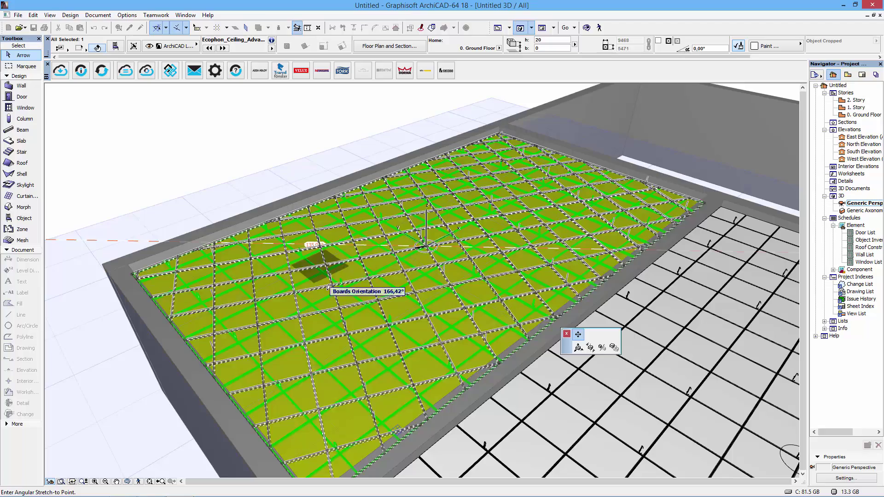
left_click(423, 333)
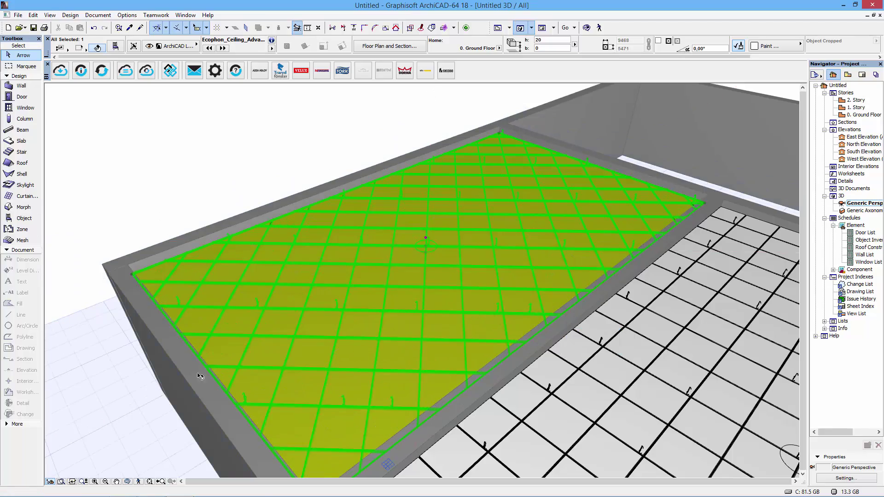
key("Escape")
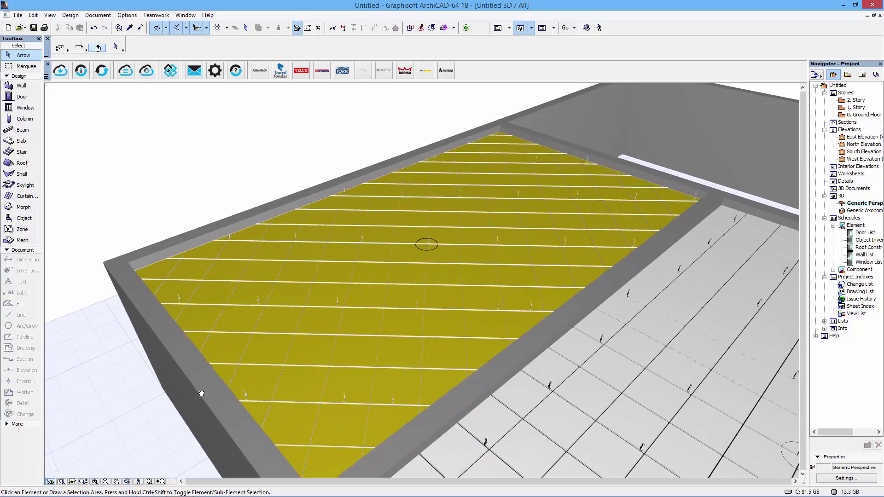
Compare the yellow ceiling's diagonal grid with the neighbouring Combison Duo E ceiling from a wider 3D angle.
middle_click_drag(196, 400, 359, 286, "shift")
scroll(345, 278, "up", 10)
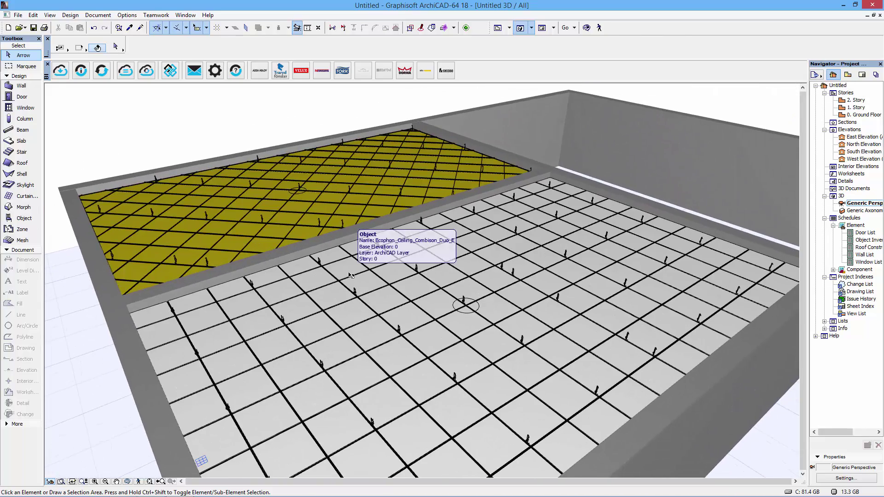
left_click(350, 275)
key("Escape")
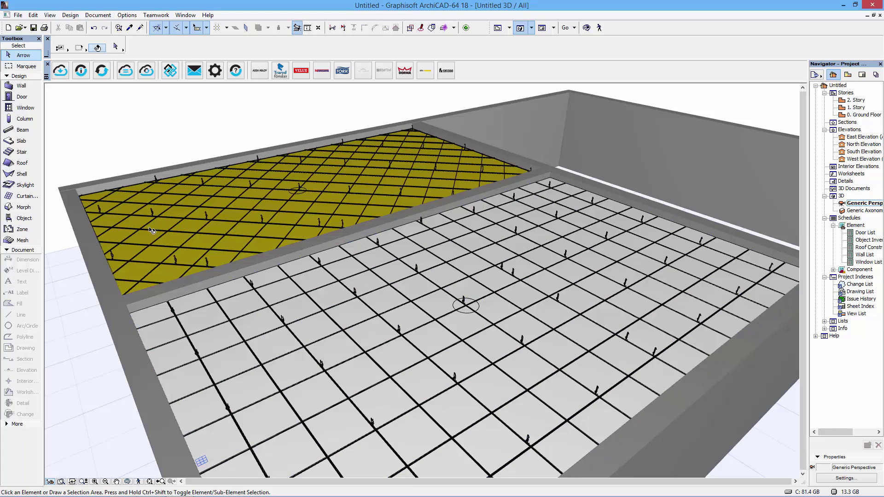
left_click(92, 280)
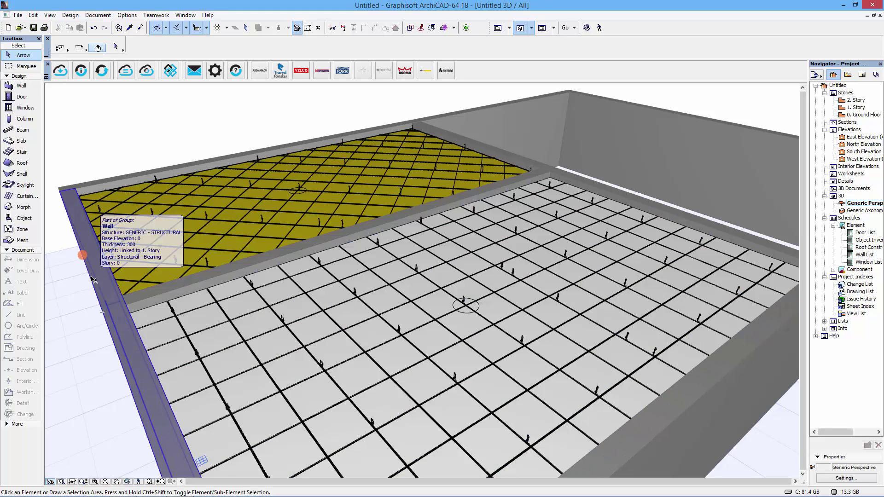